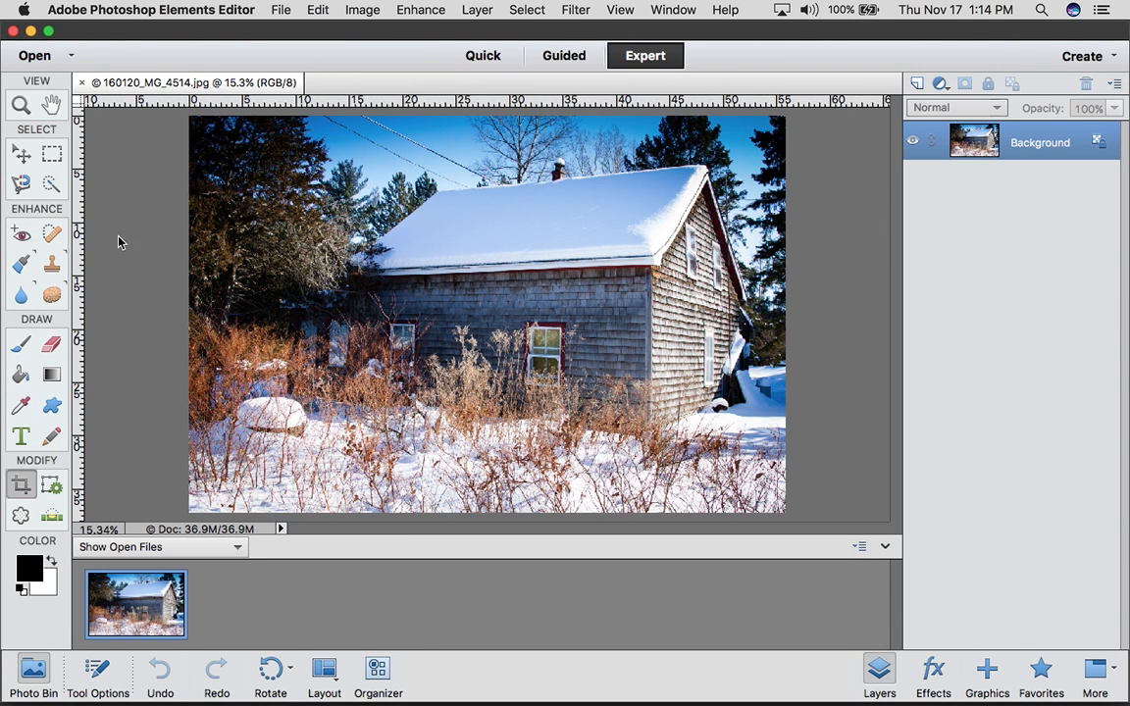
Add a Levels adjustment layer above the Background with its default settings
click(940, 83)
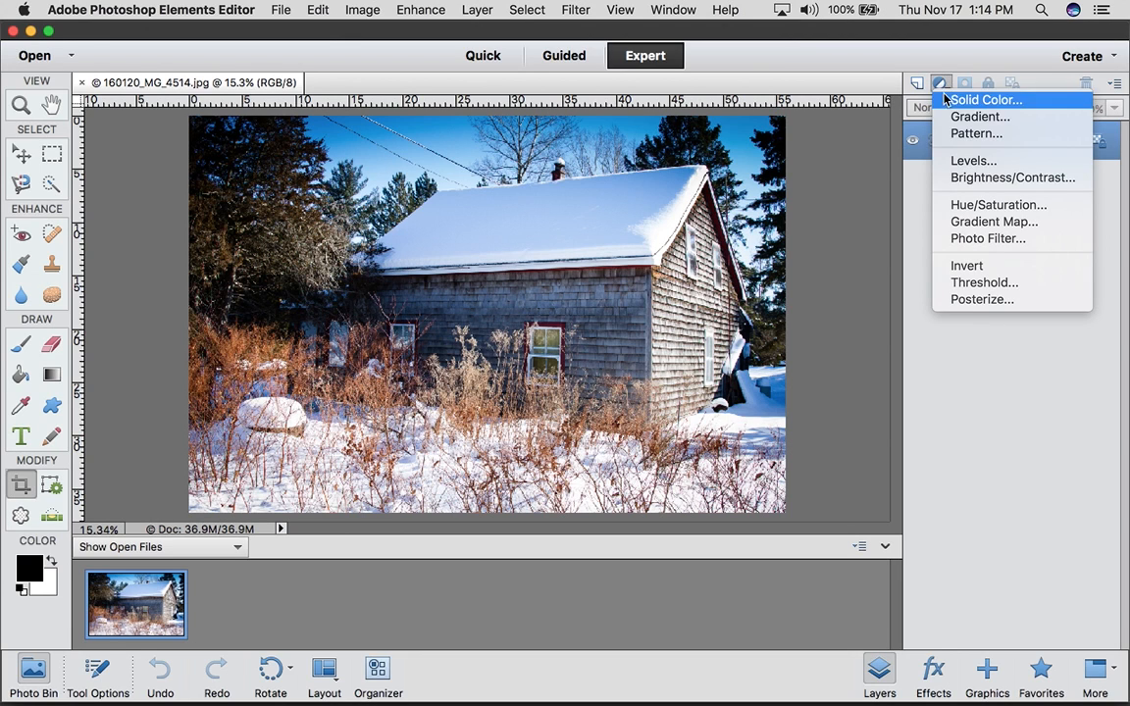
click(956, 160)
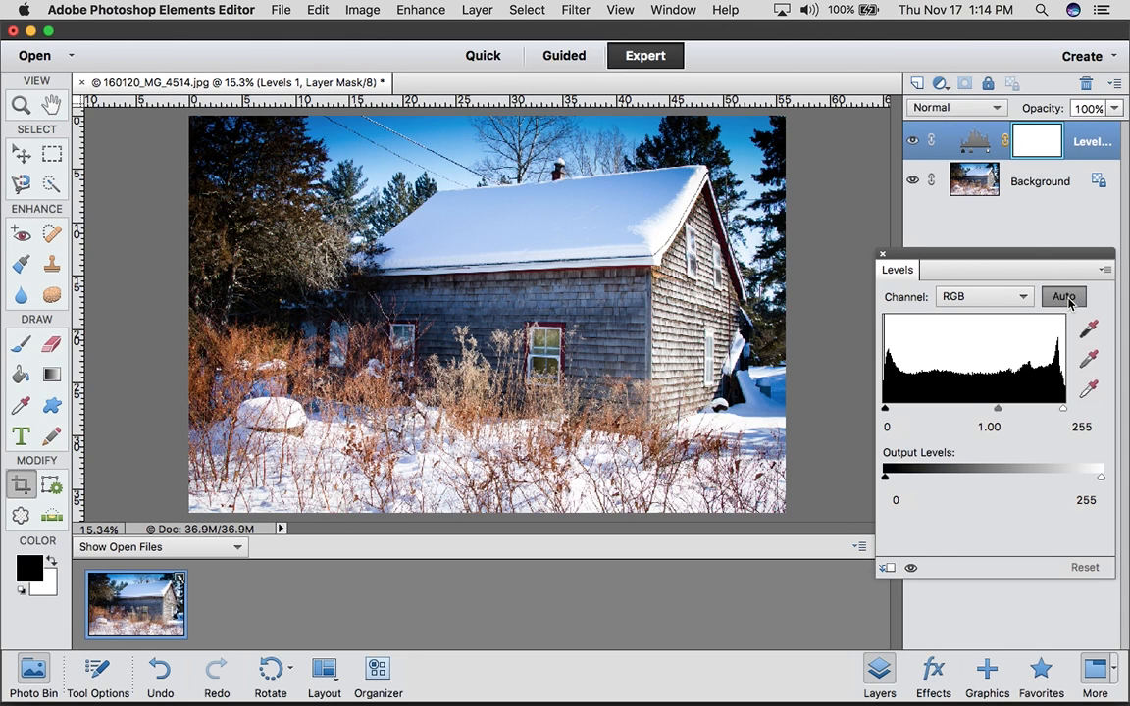
click(881, 253)
Add a Brightness/Contrast adjustment layer above the Levels layer and raise its contrast slightly
click(944, 83)
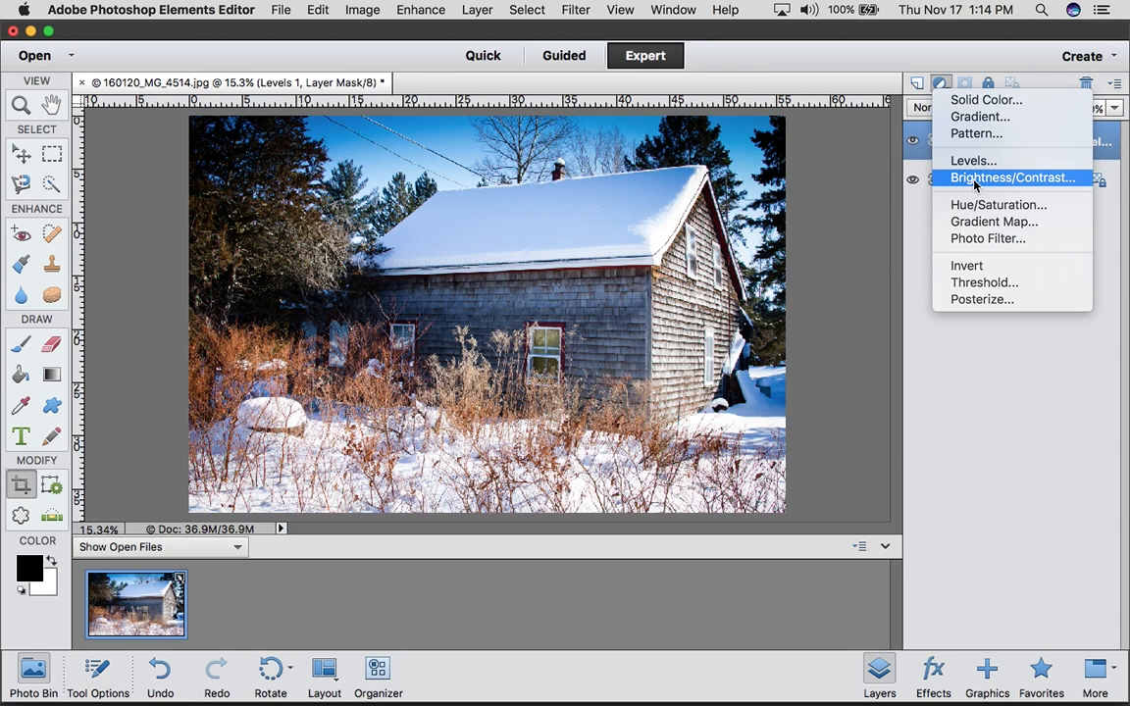
click(974, 178)
click(1004, 340)
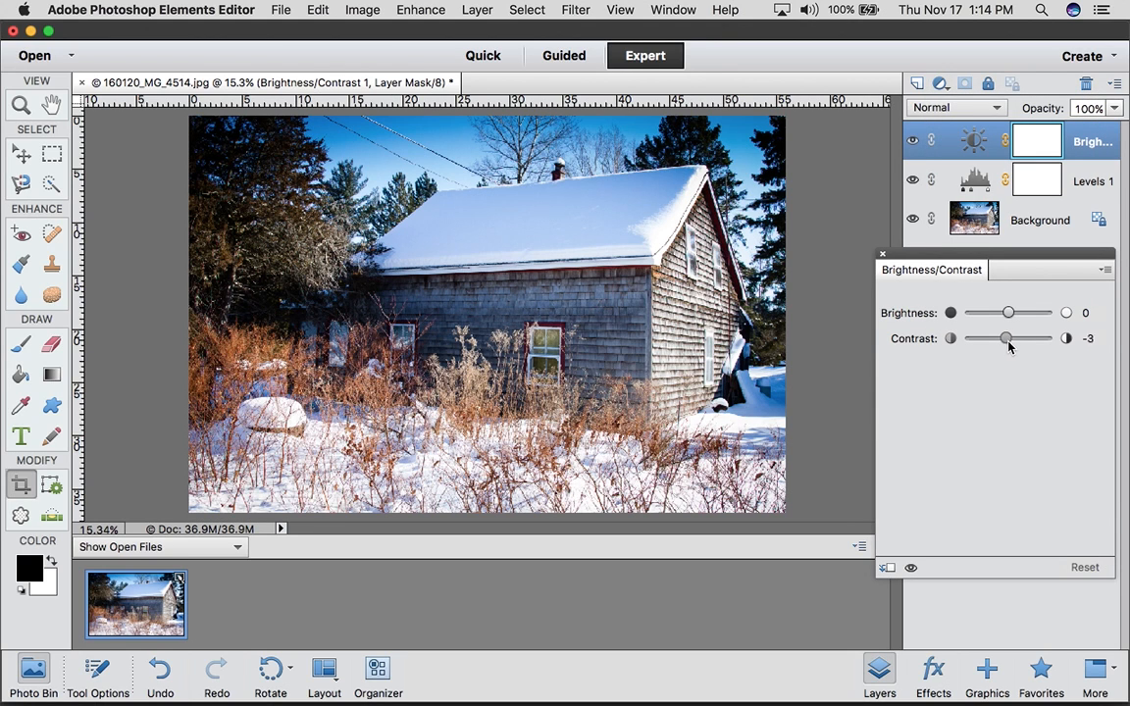
drag(1008, 345, 1025, 342)
click(882, 254)
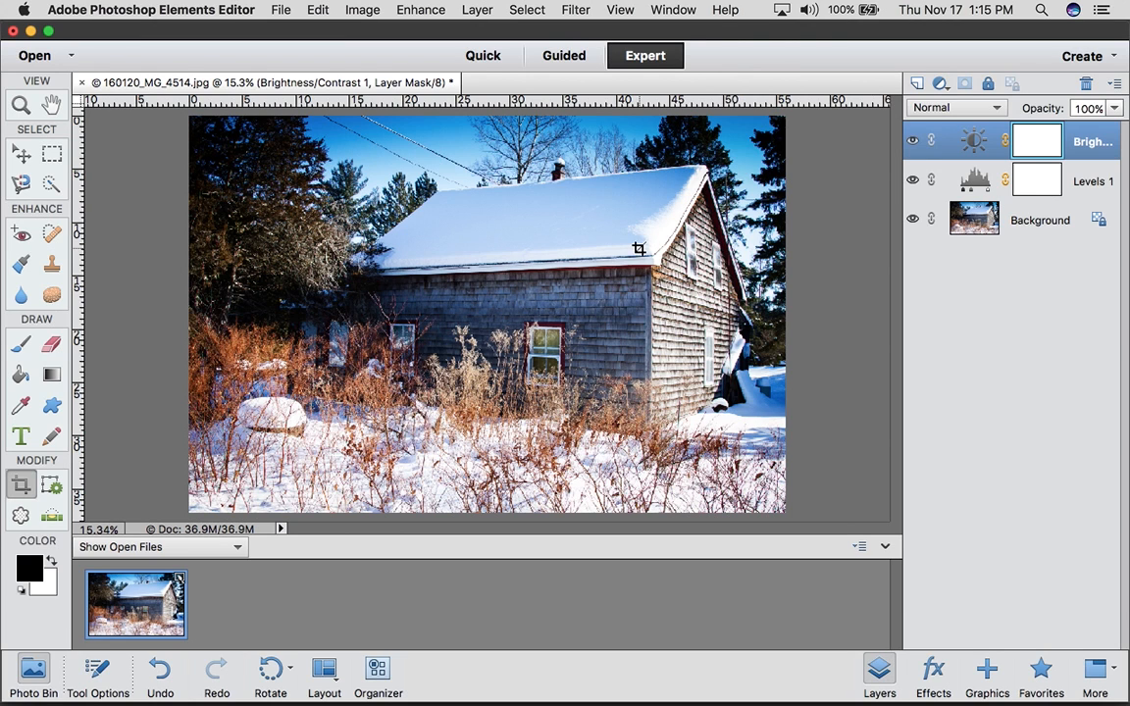
Save the layered photo in the my photos folder as 160120_MG_4514_edited-1.psd in Photoshop format
click(279, 9)
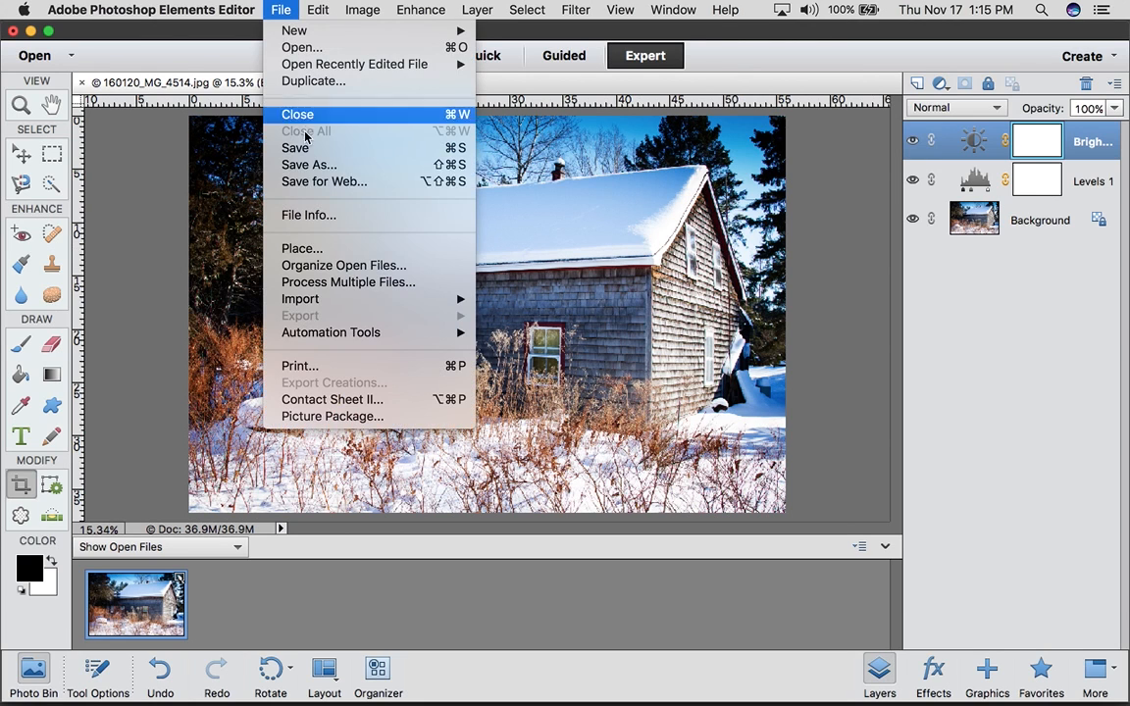
click(317, 149)
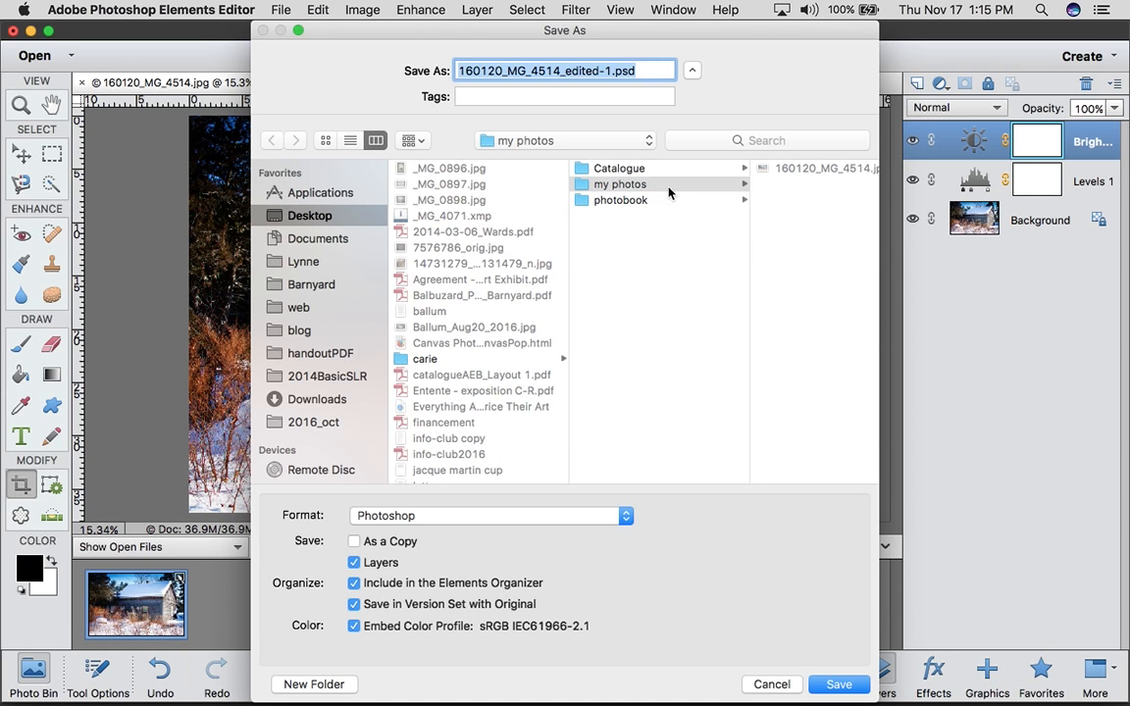
click(840, 684)
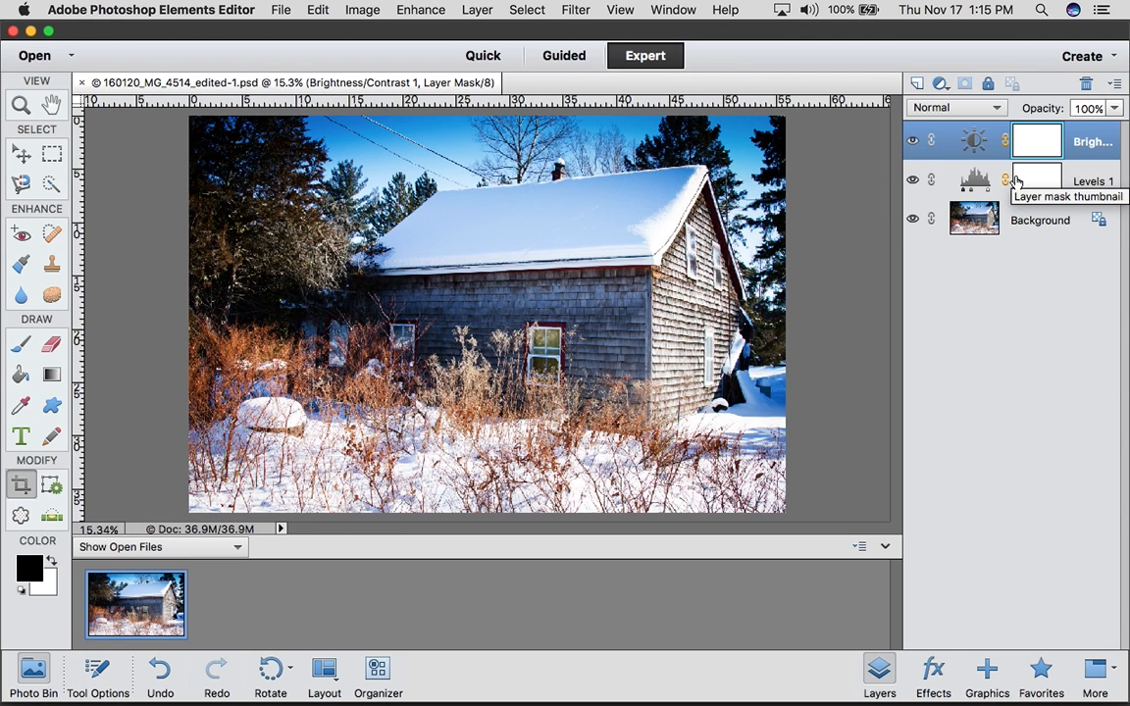
Stamp all visible layers into a merged layer on top and duplicate that layer into a new unnamed document
key(super+alt+shift+e)
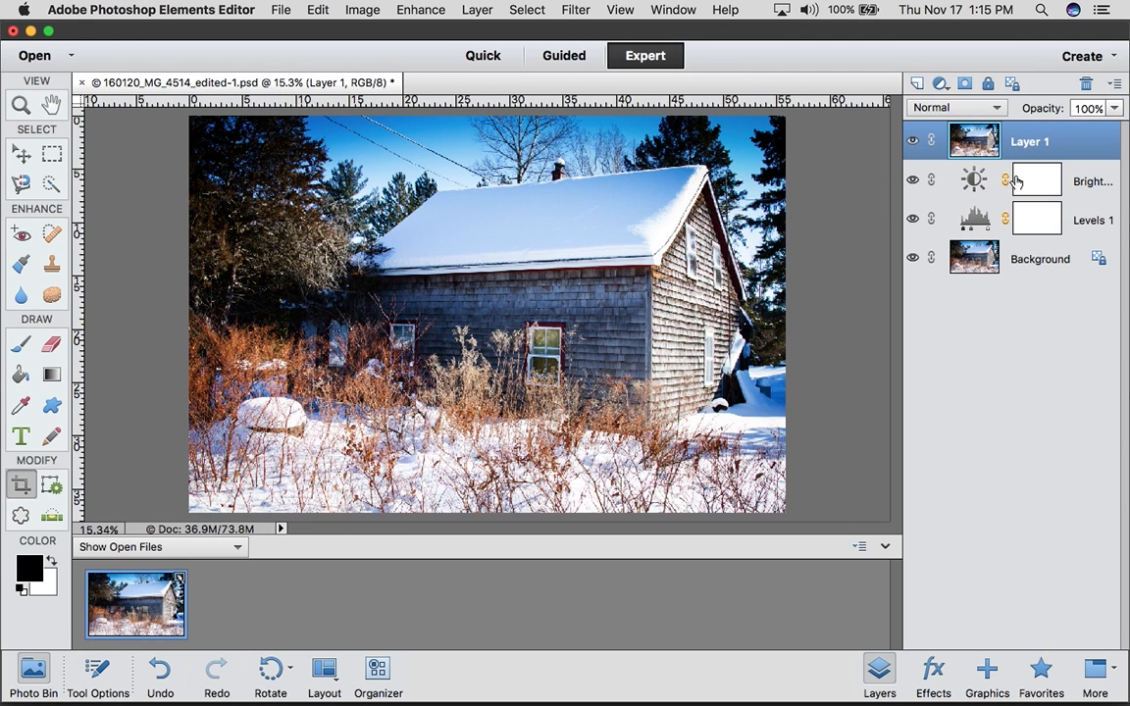
right_click(981, 137)
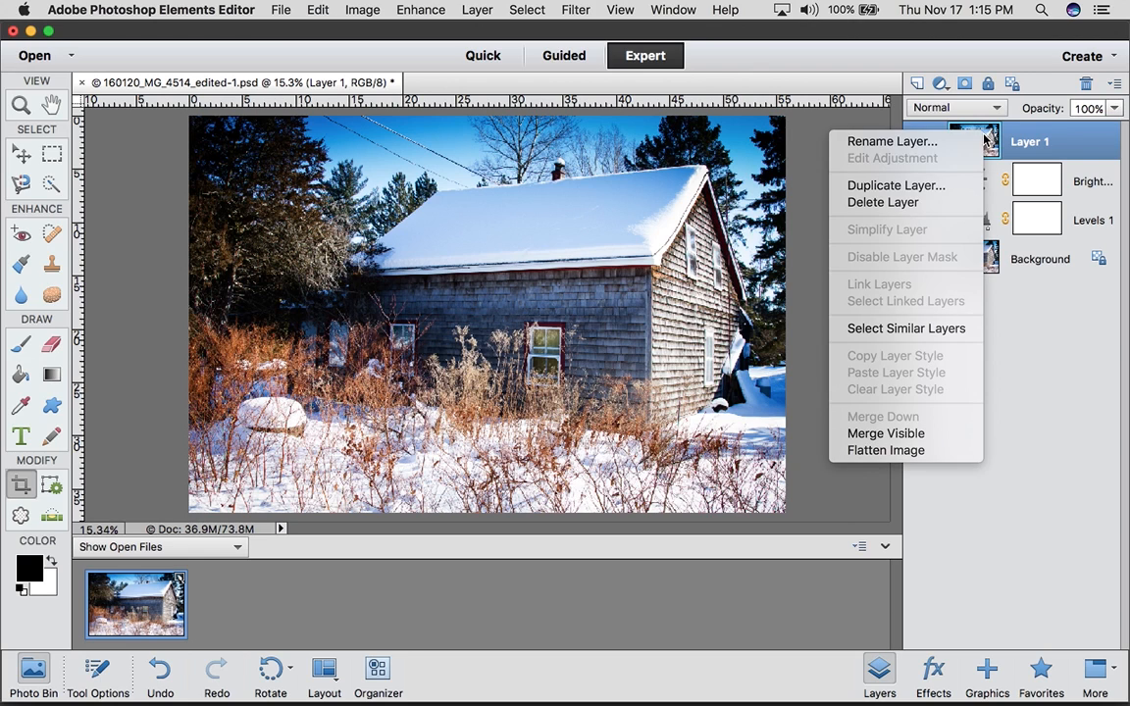
click(930, 186)
click(565, 361)
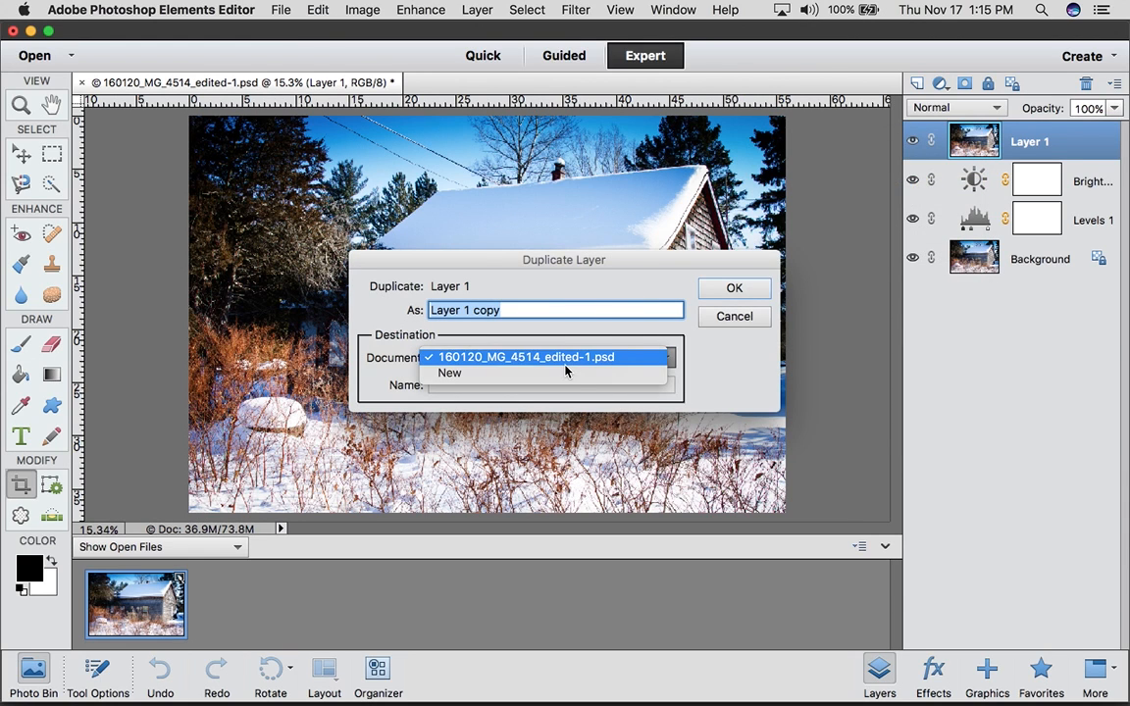
click(563, 377)
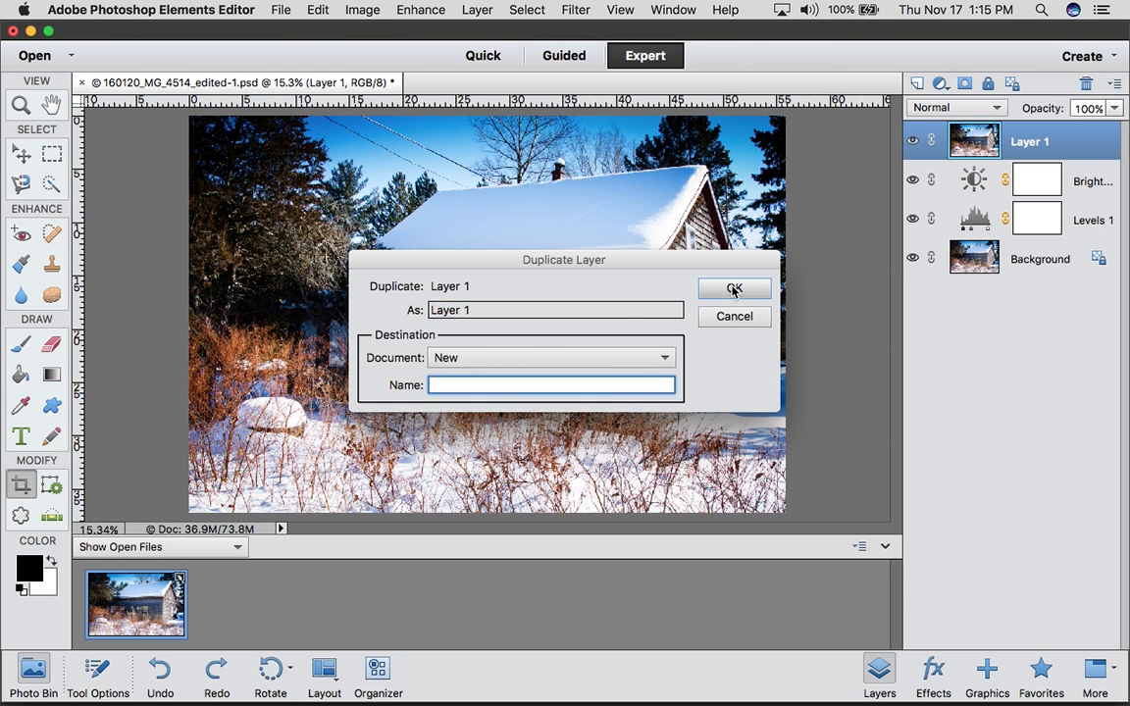
click(733, 289)
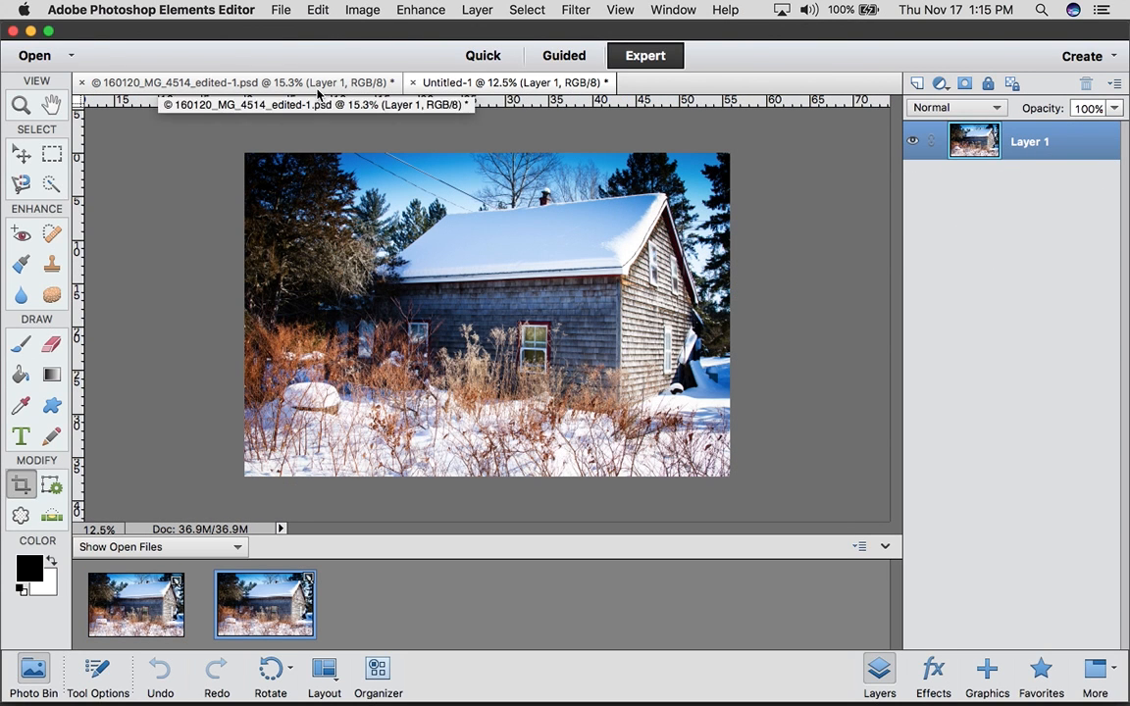
Close 160120_MG_4514_edited-1.psd without saving the merged layer, and return to the new single-layer document in the Elements Editor
click(215, 86)
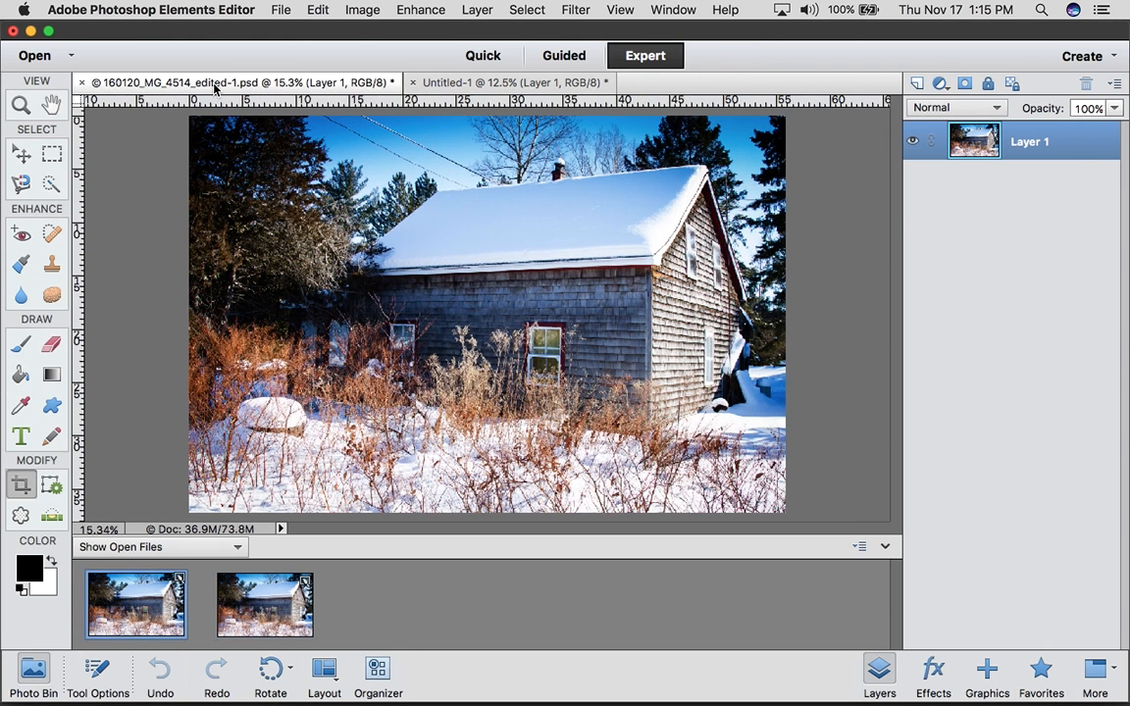
click(82, 83)
click(504, 266)
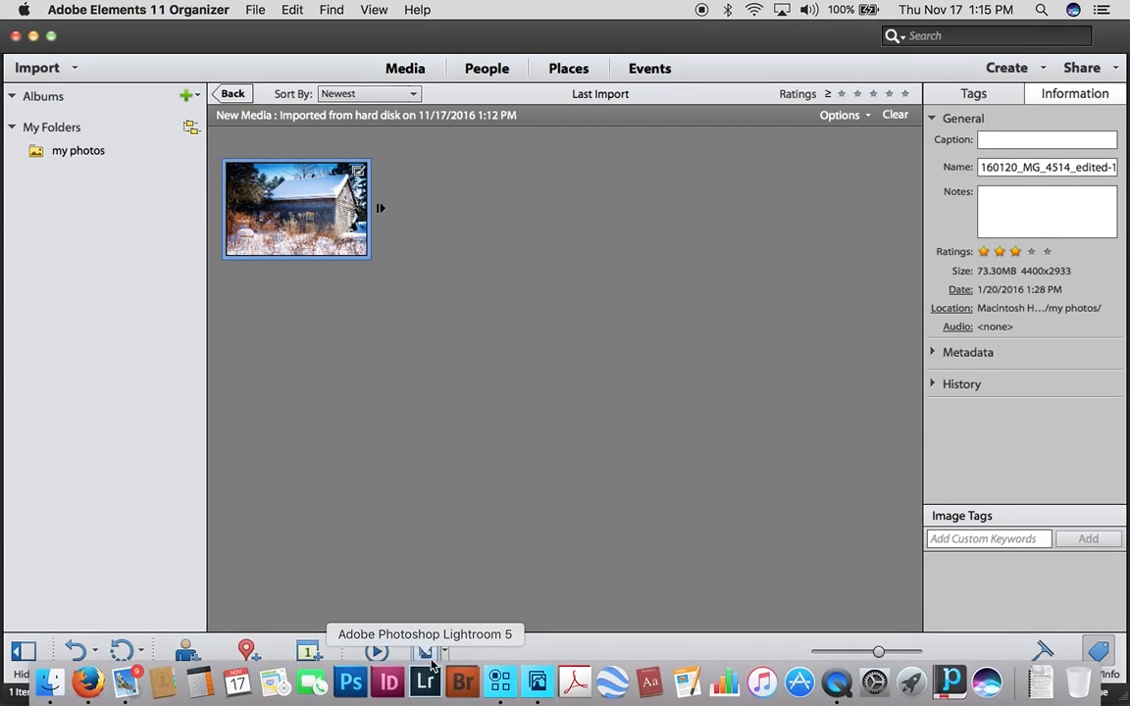
click(538, 683)
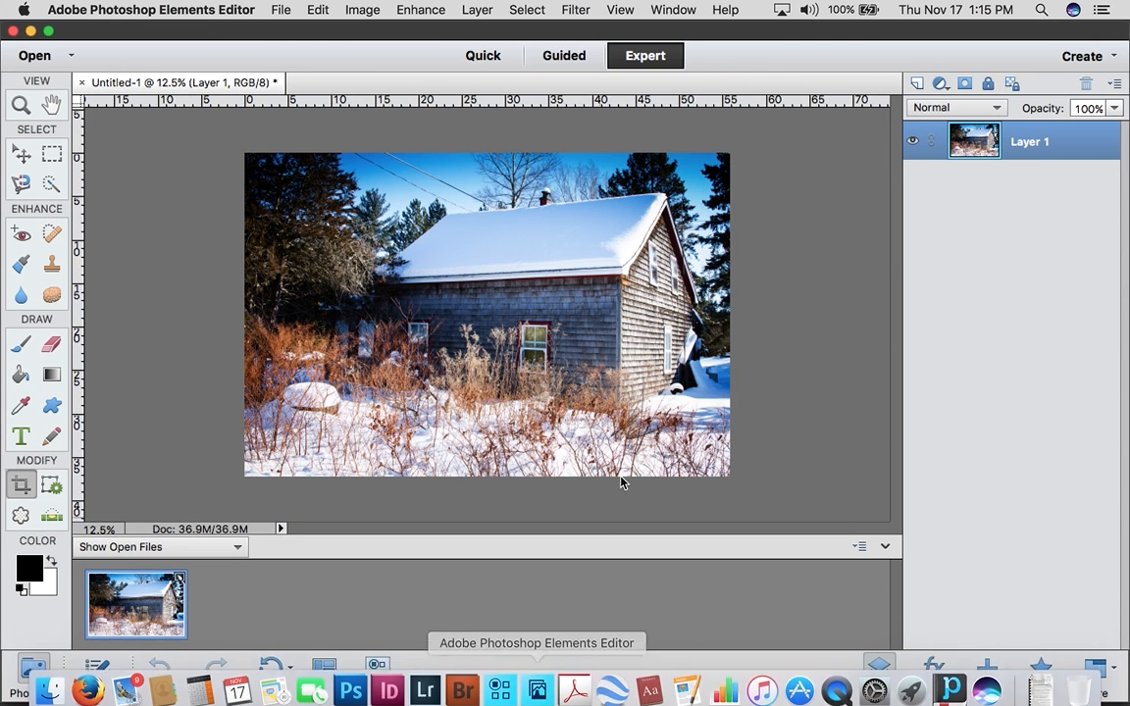
Switch to Finder, compare the original JPG with the edited PSD in the my photos folder, and return to the Elements Editor
mouse_move(236, 687)
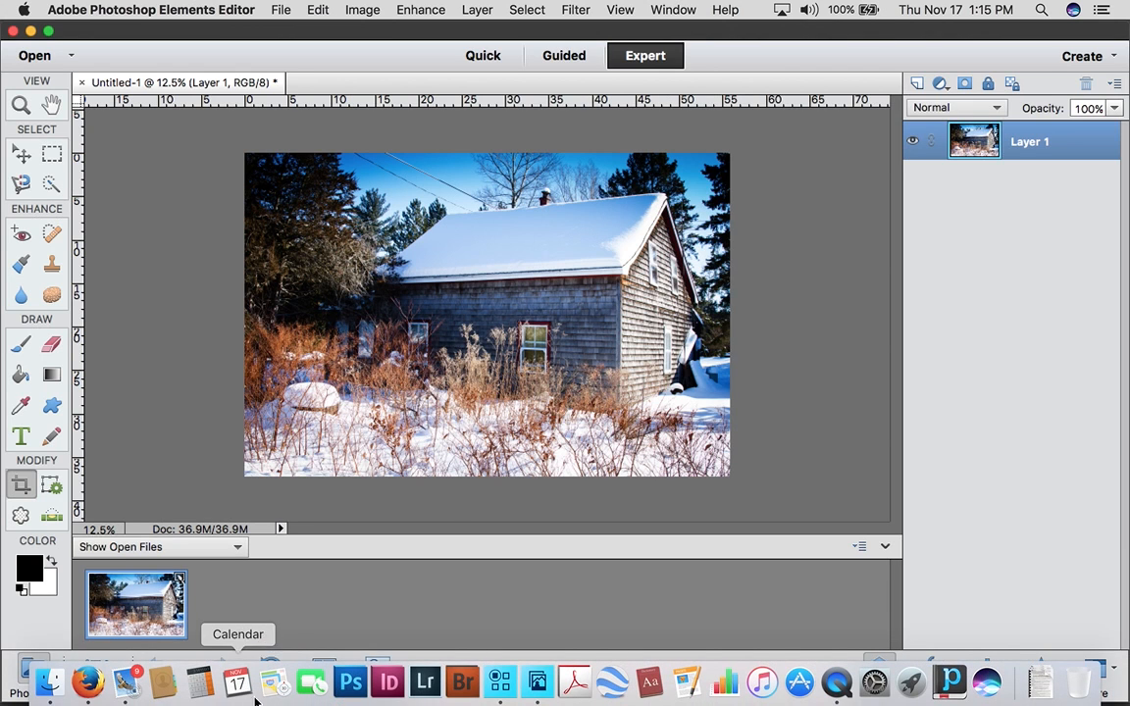
click(47, 684)
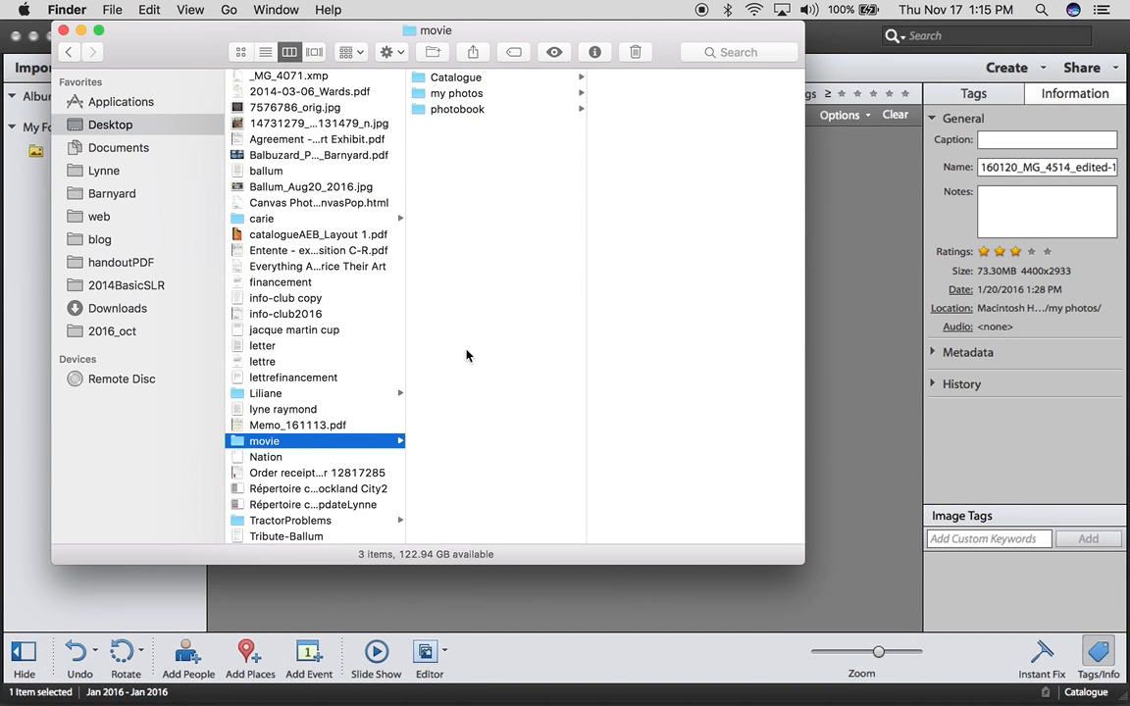
click(461, 95)
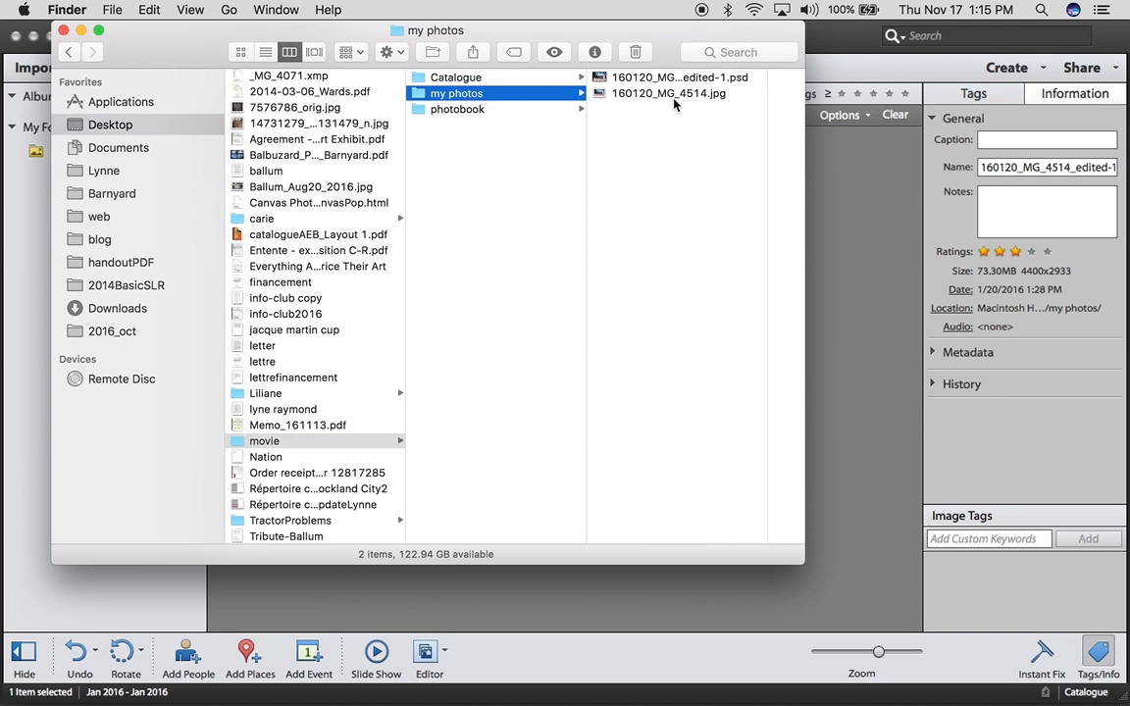
click(673, 99)
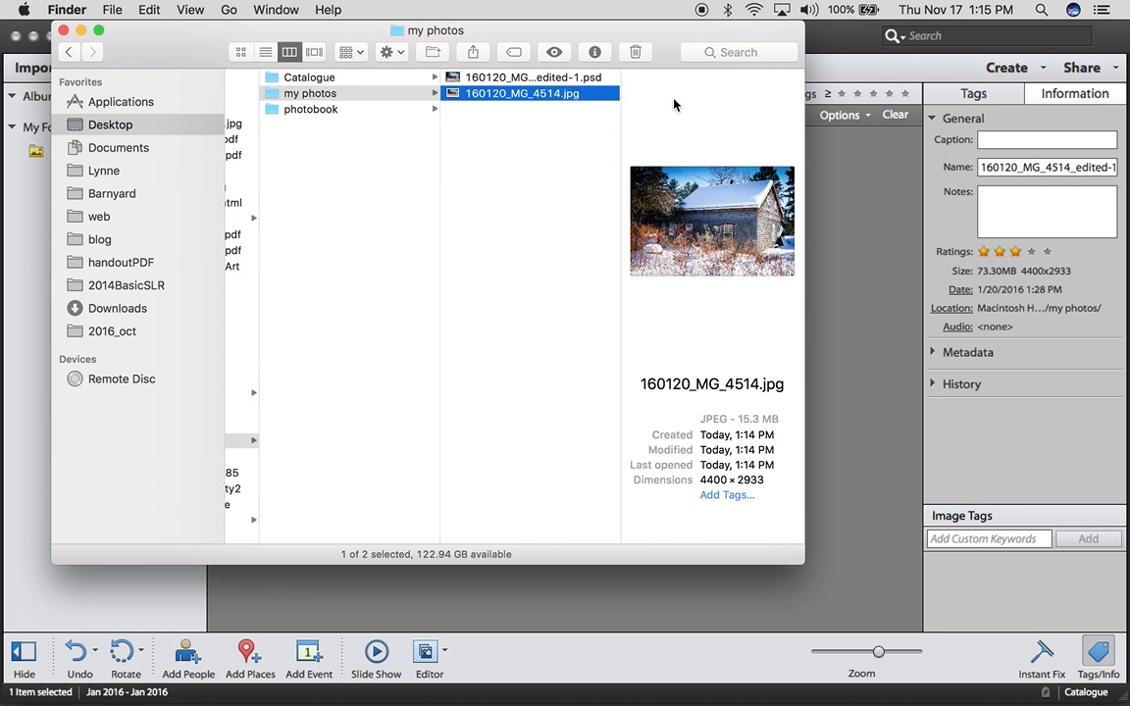
key(Up)
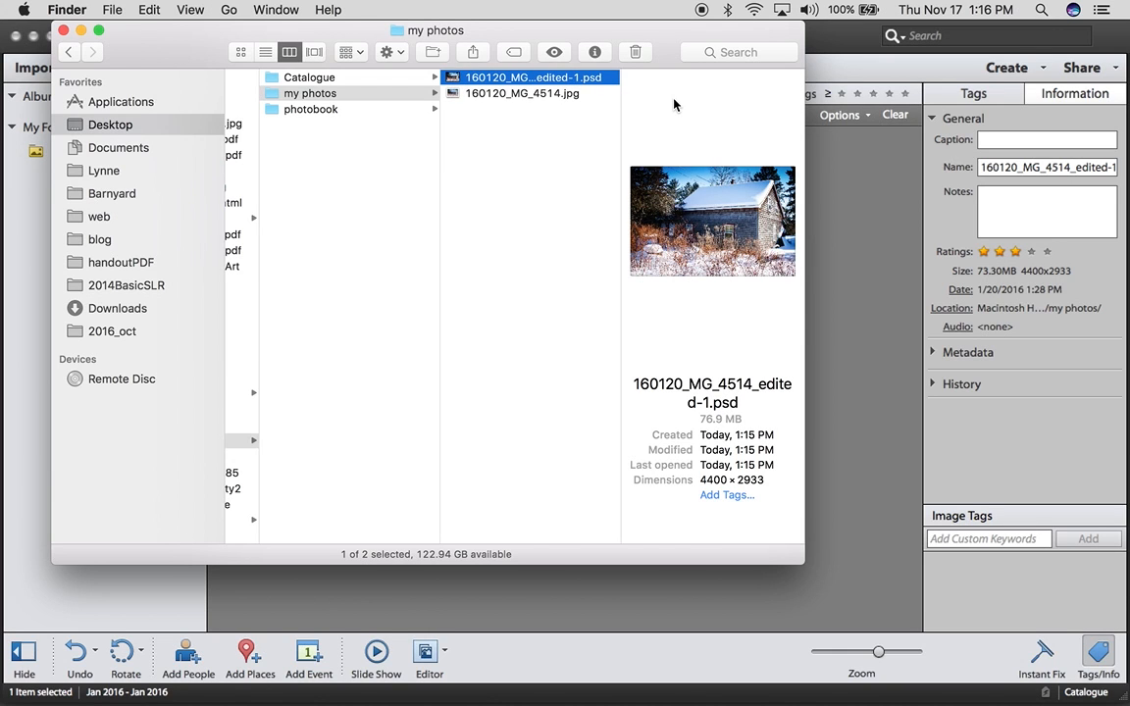
key(Down)
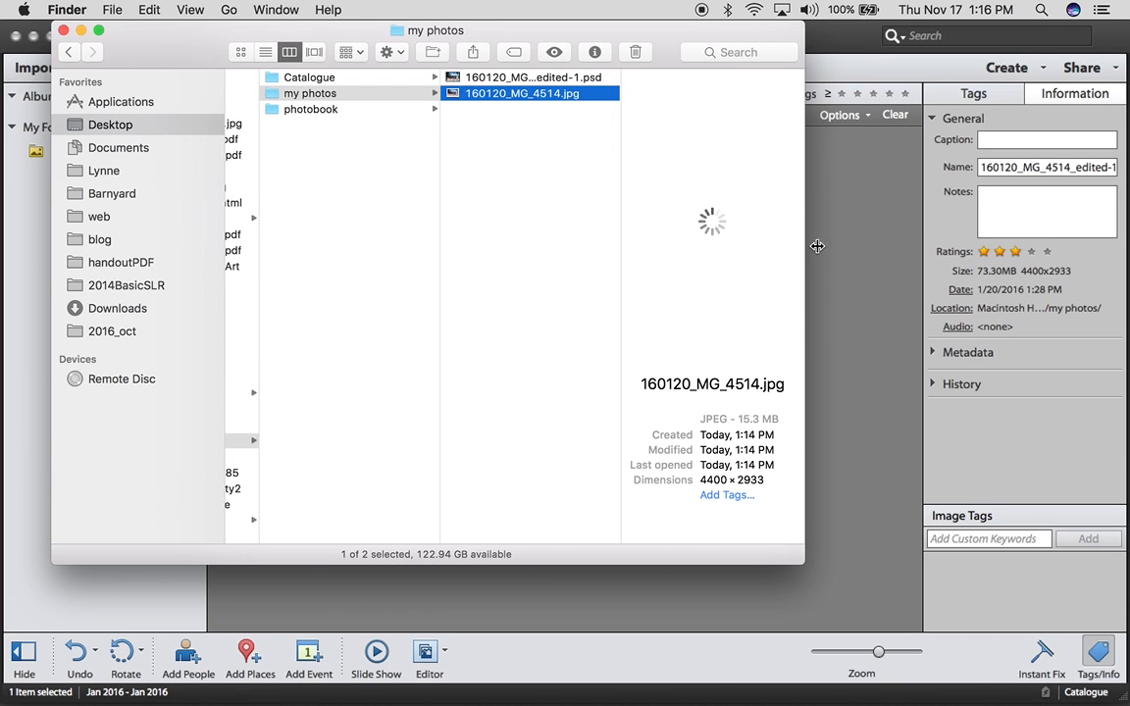
click(817, 246)
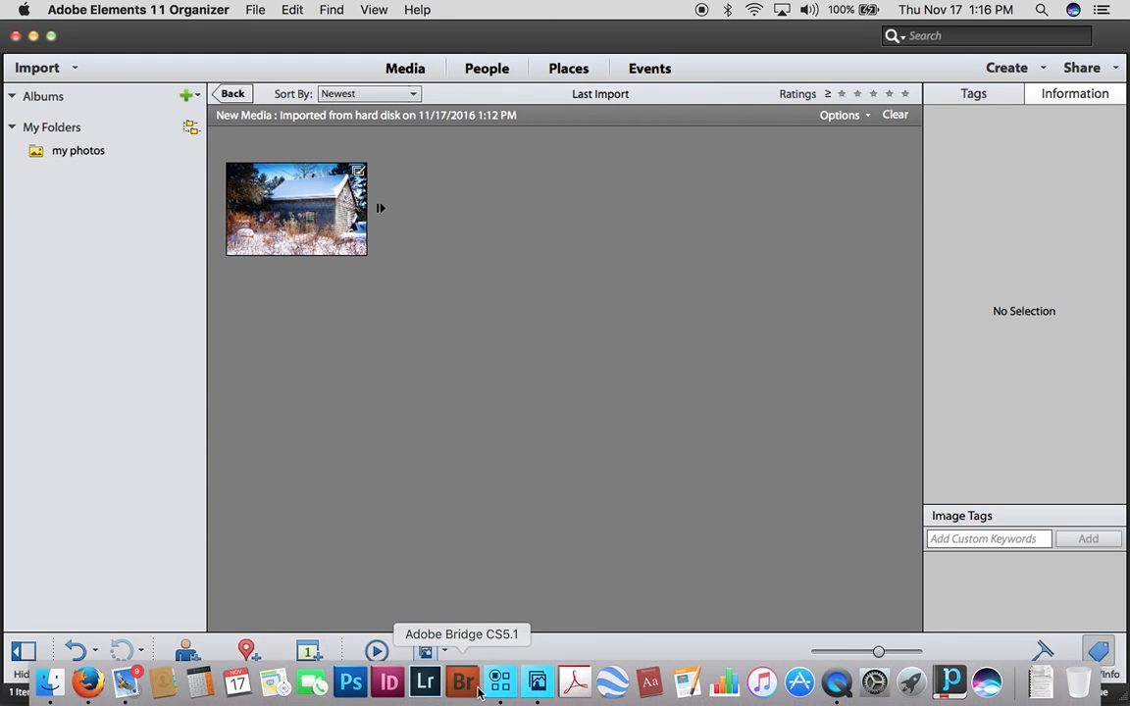
click(500, 682)
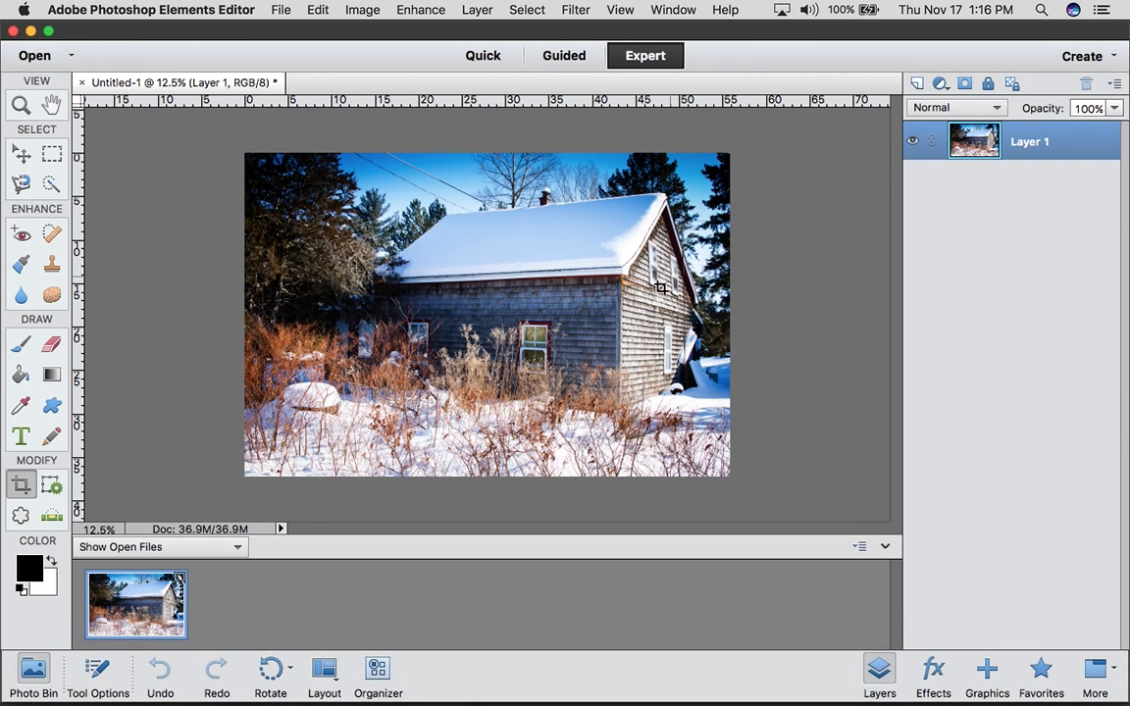
Deselect the layer with the Move tool and switch the document size units to inches in Image Size
click(22, 152)
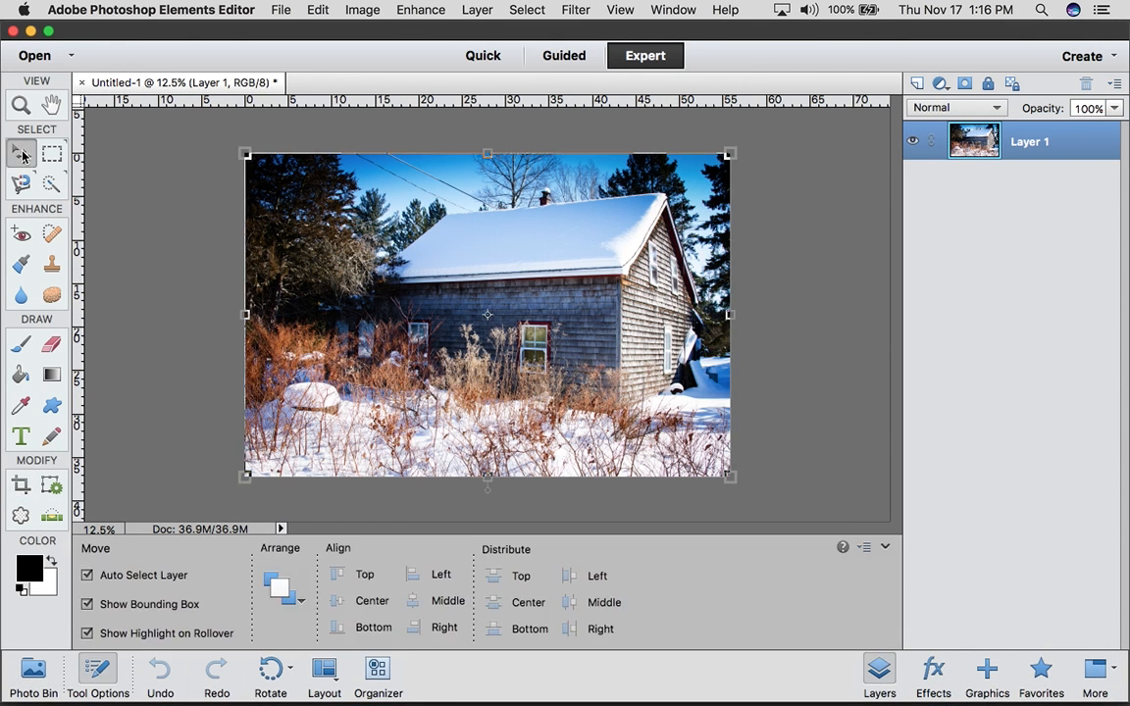
click(824, 345)
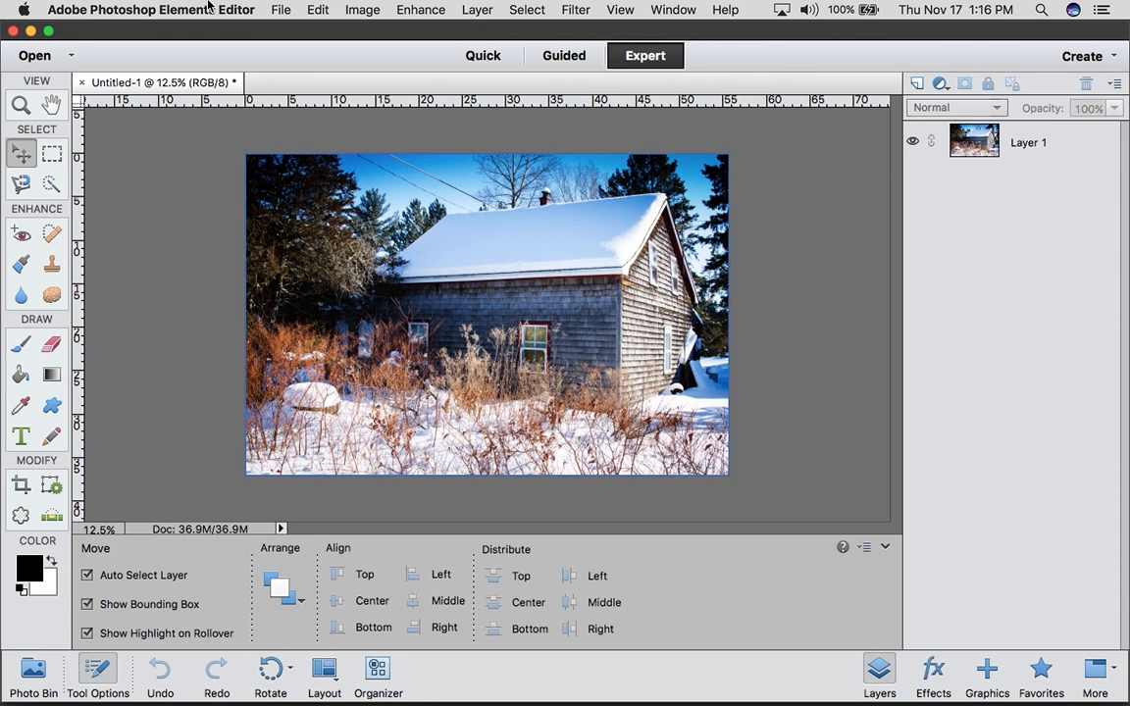
click(360, 10)
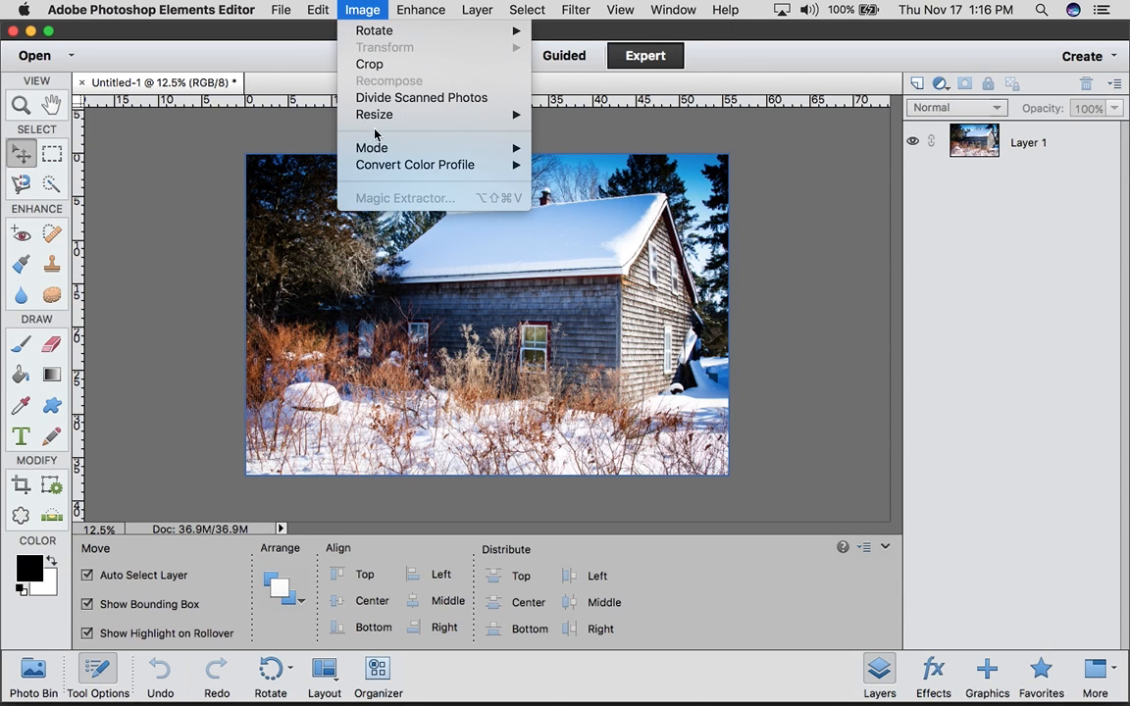
mouse_move(390, 114)
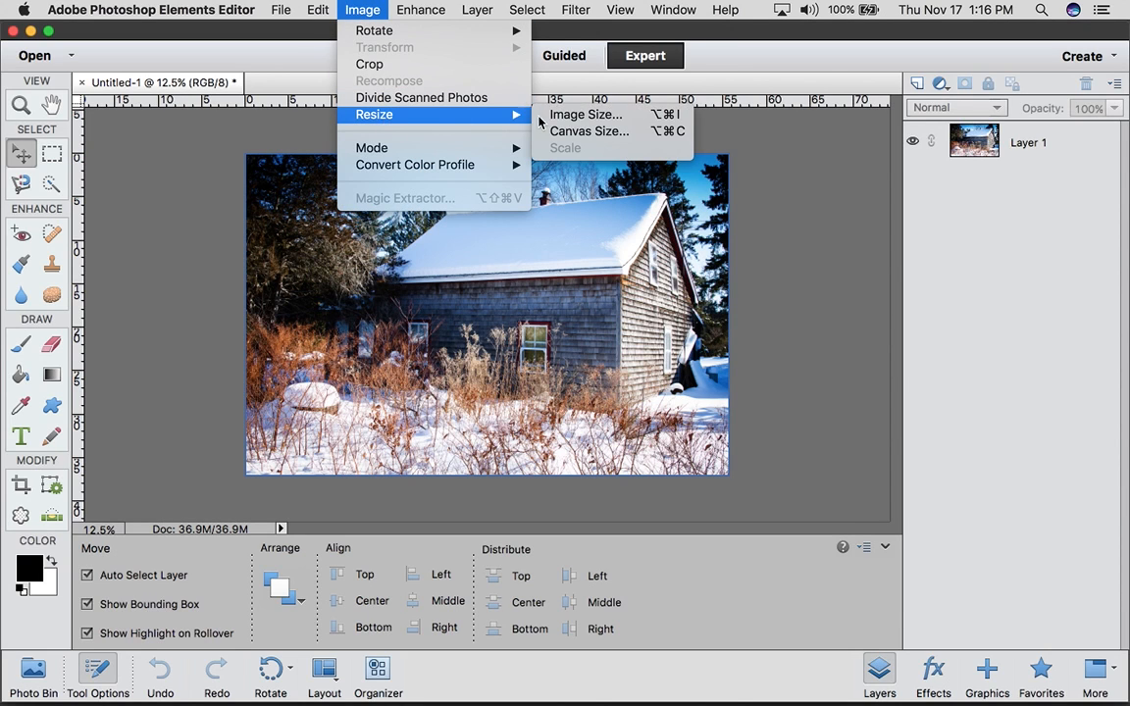
click(592, 114)
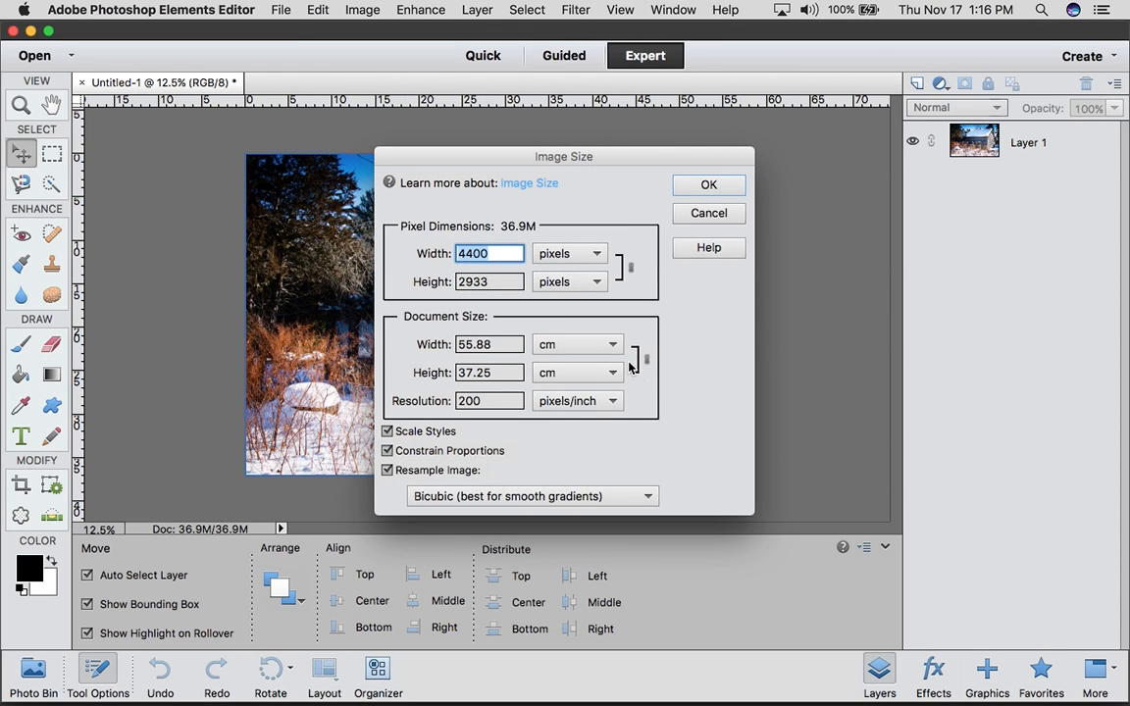
click(612, 344)
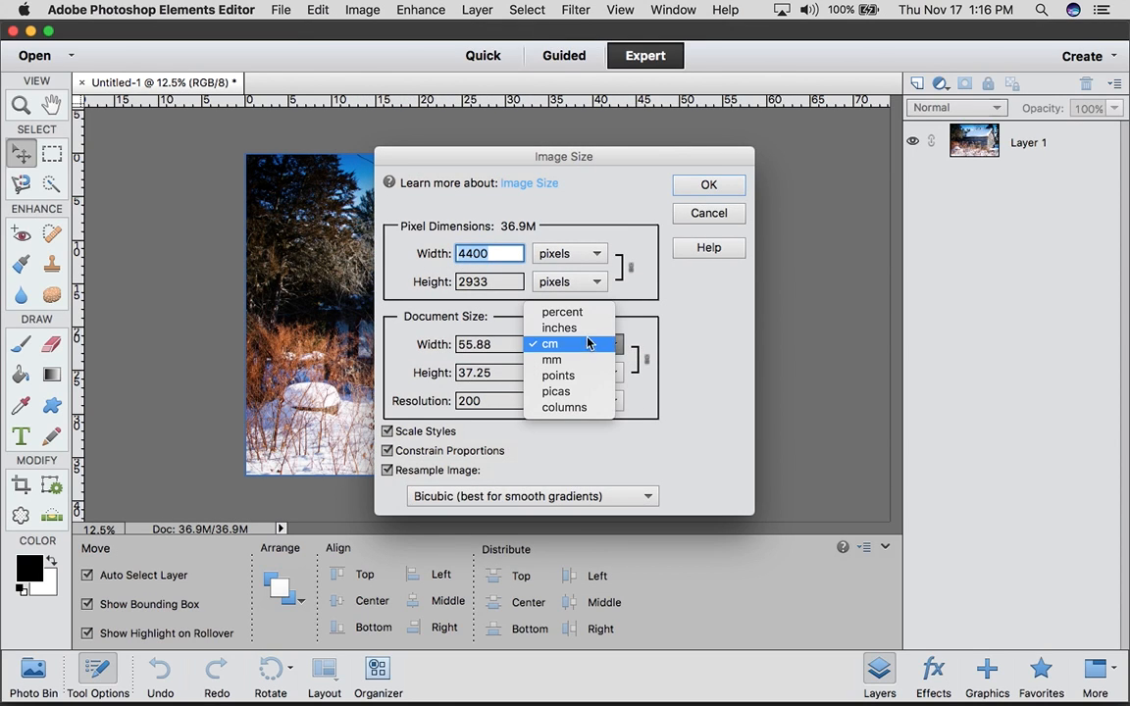
click(579, 328)
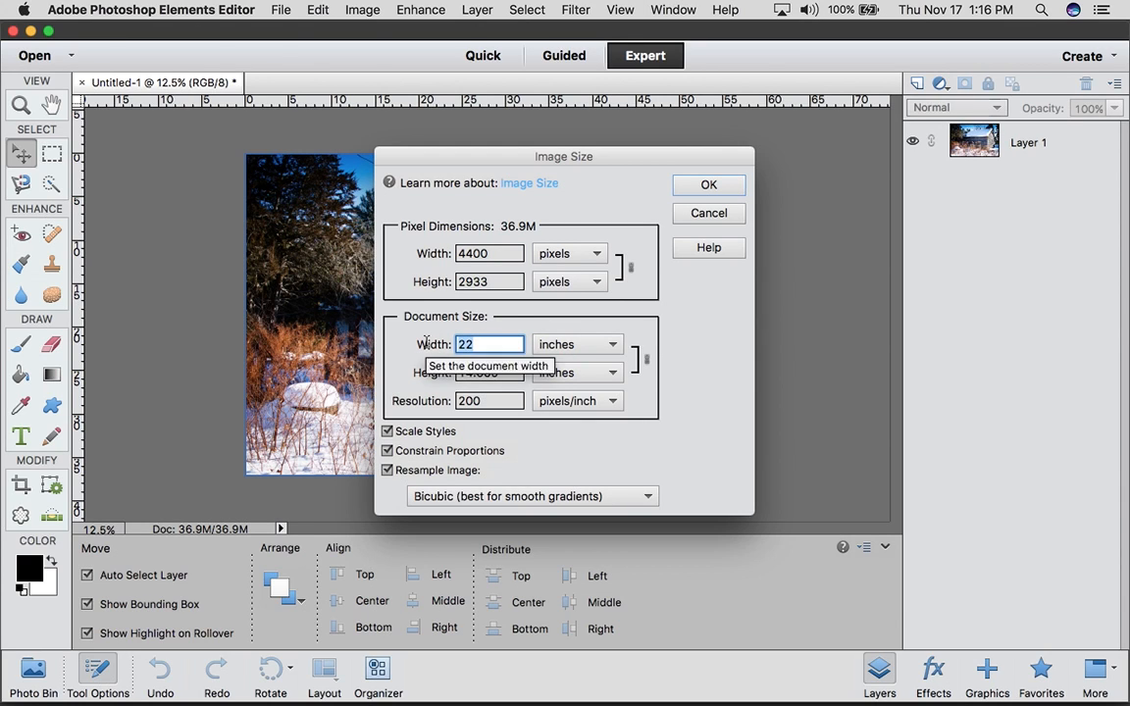
Try a document width of 14 inches with proportions constrained, and set the document height to 11 inches instead
text(14)
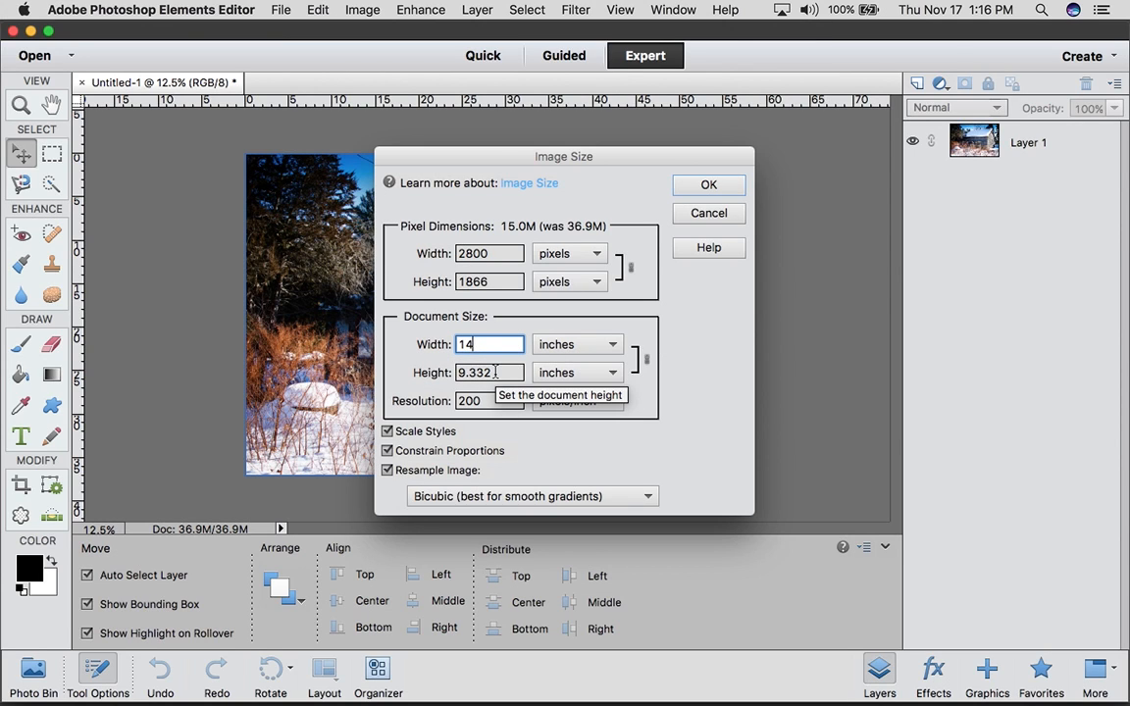
double_click(495, 372)
text(1)
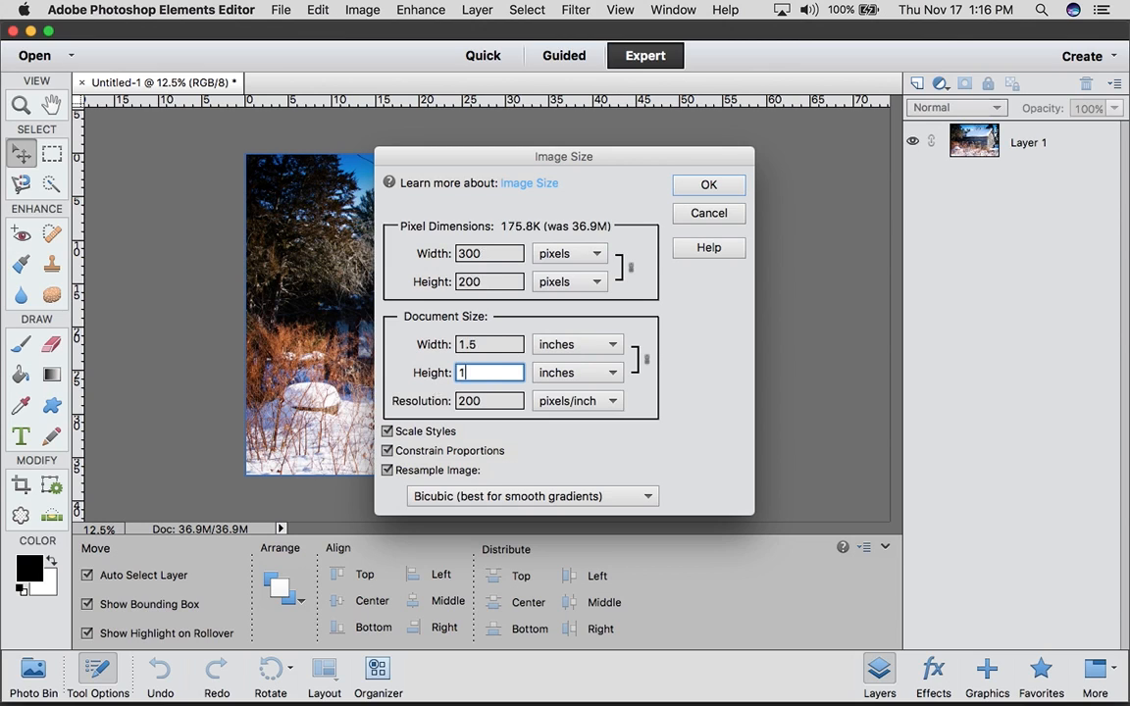
text(1)
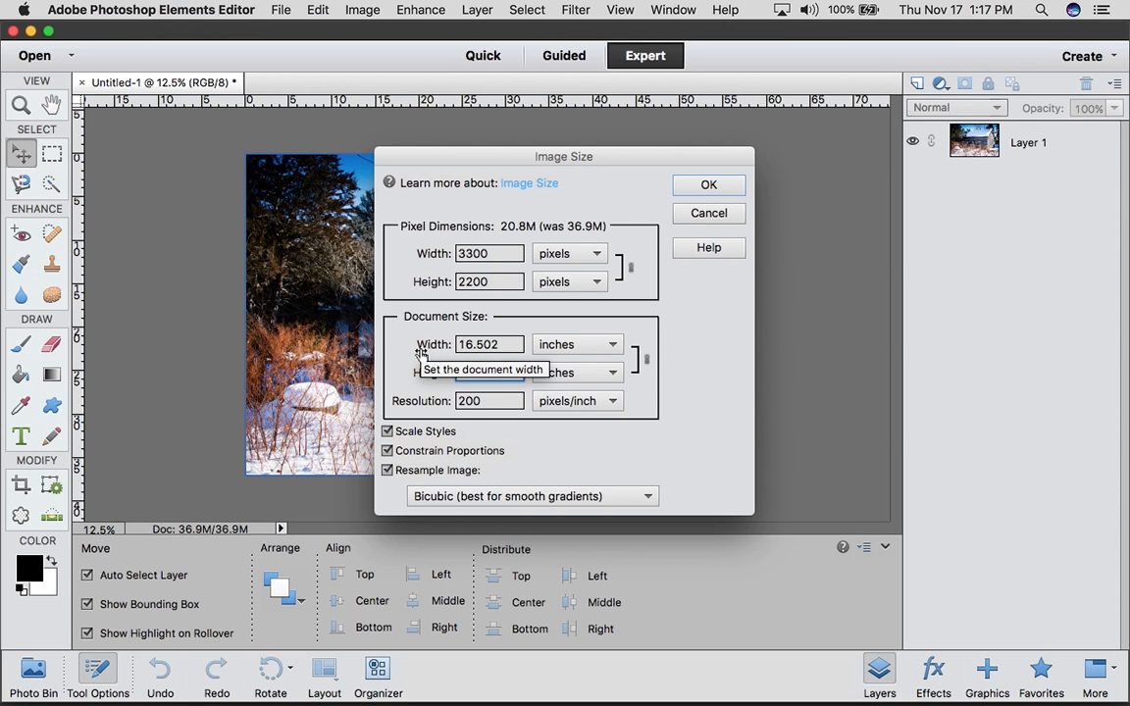
text(11)
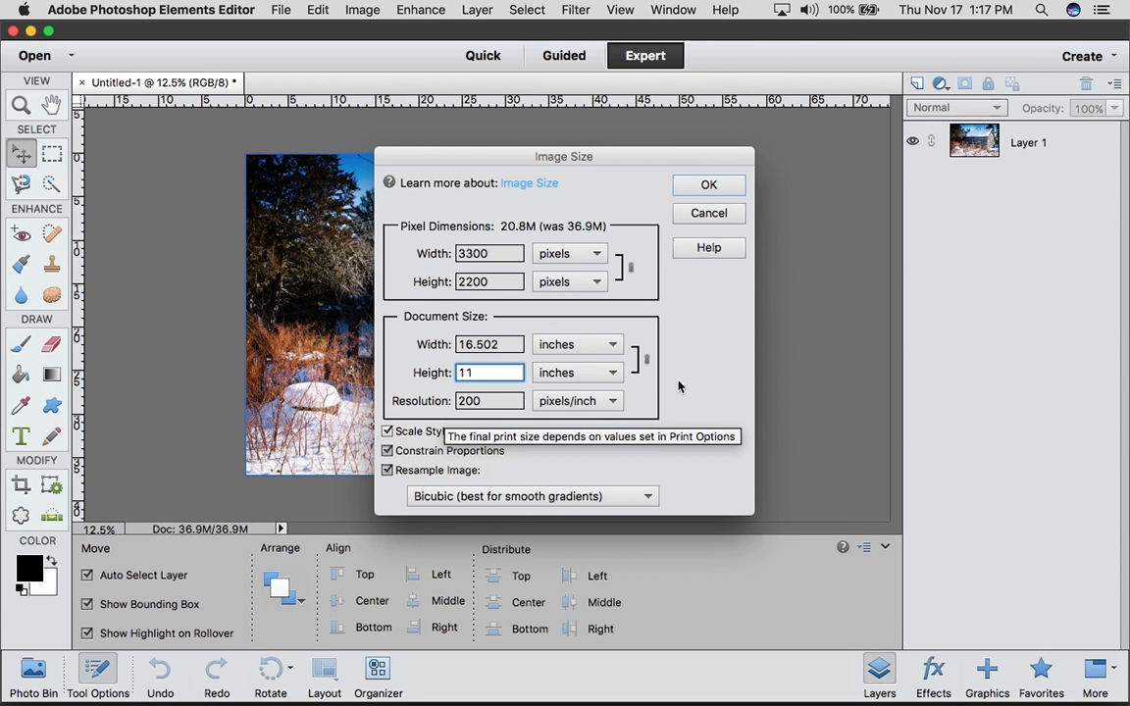
Apply the resize with the 11-inch document height, and start saving the document as a copy in JPEG format
click(710, 185)
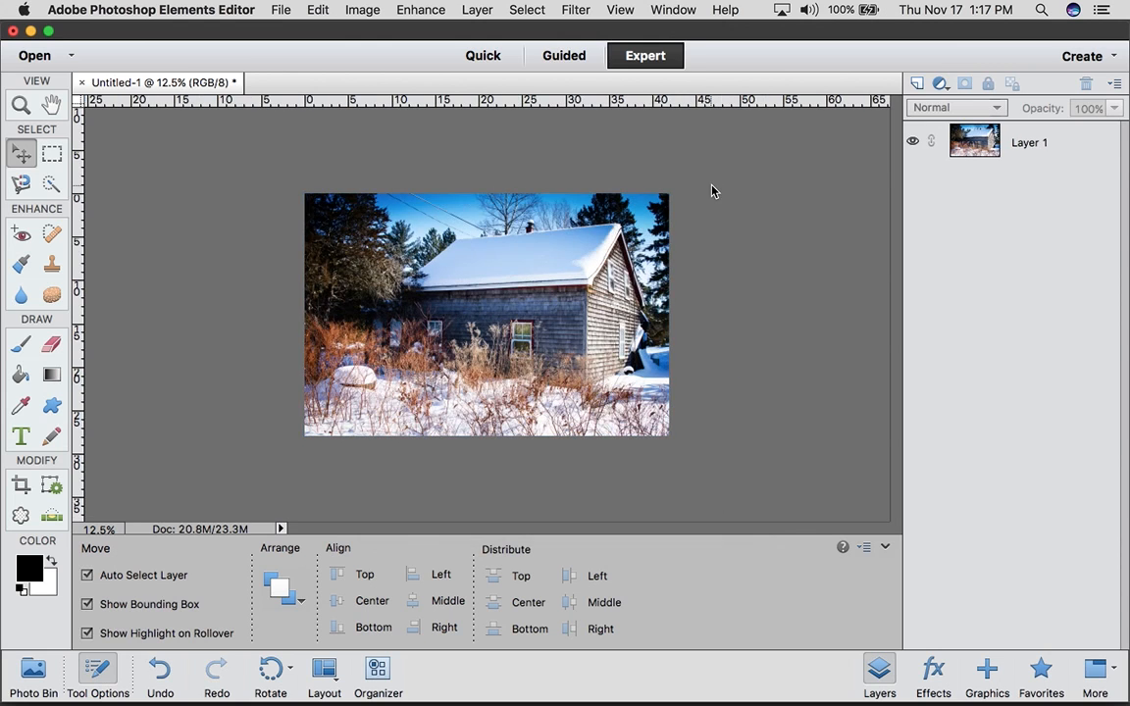
click(279, 18)
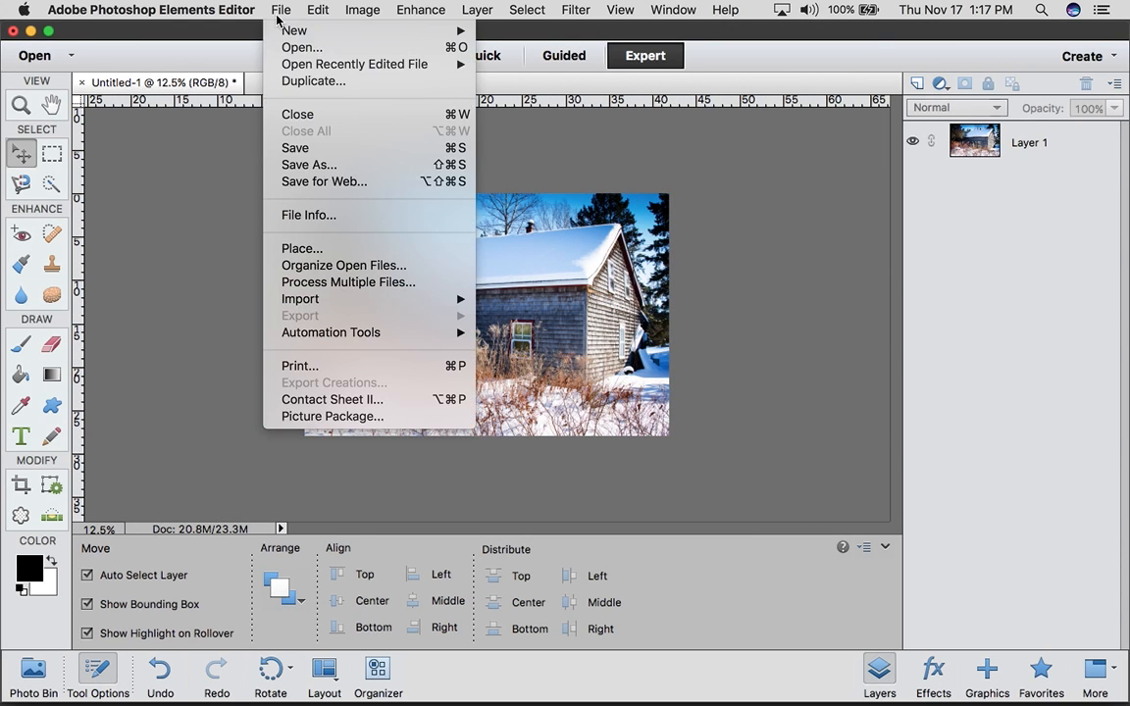
click(297, 165)
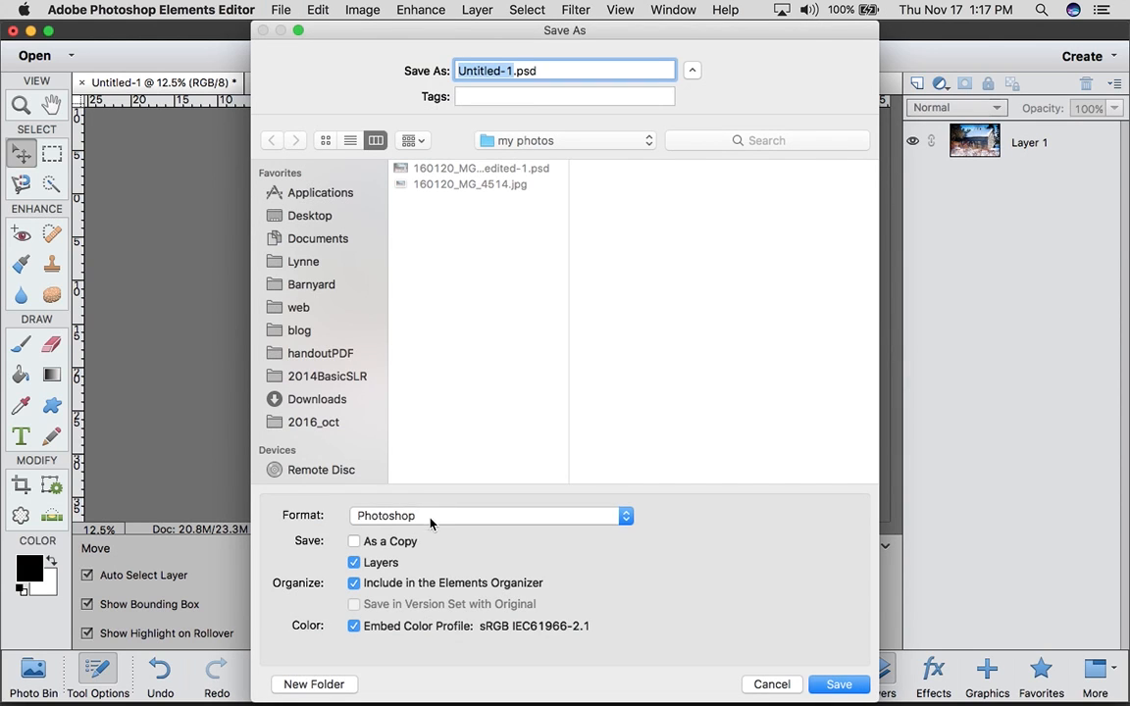
click(435, 517)
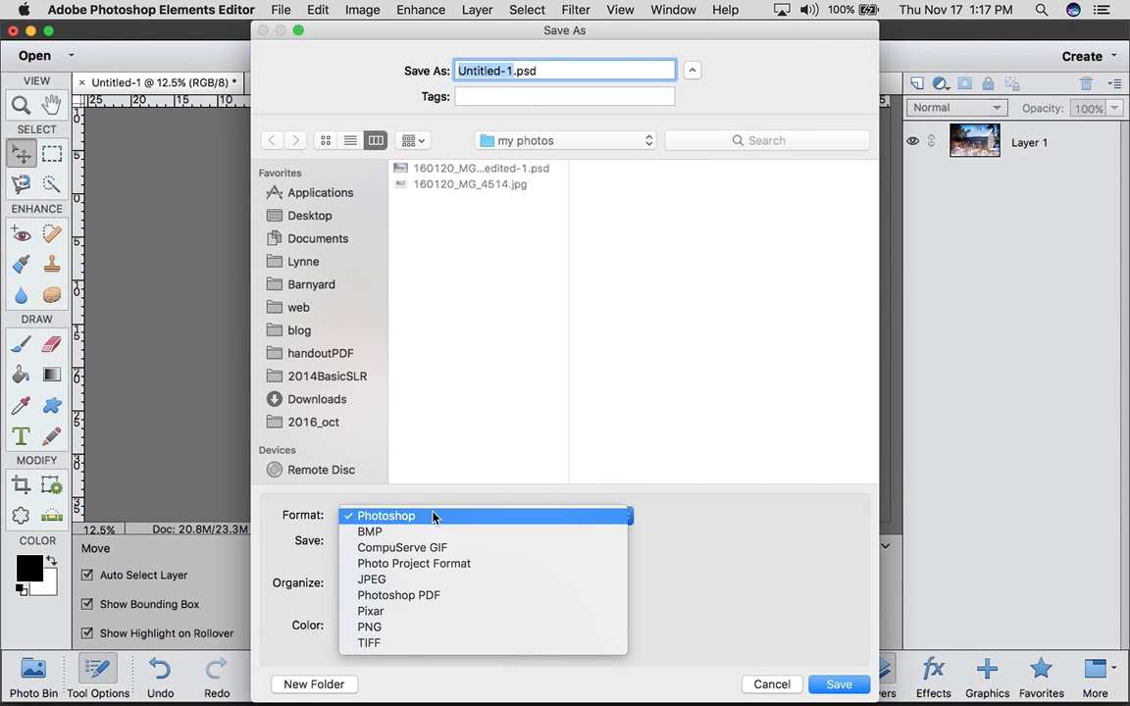
click(407, 580)
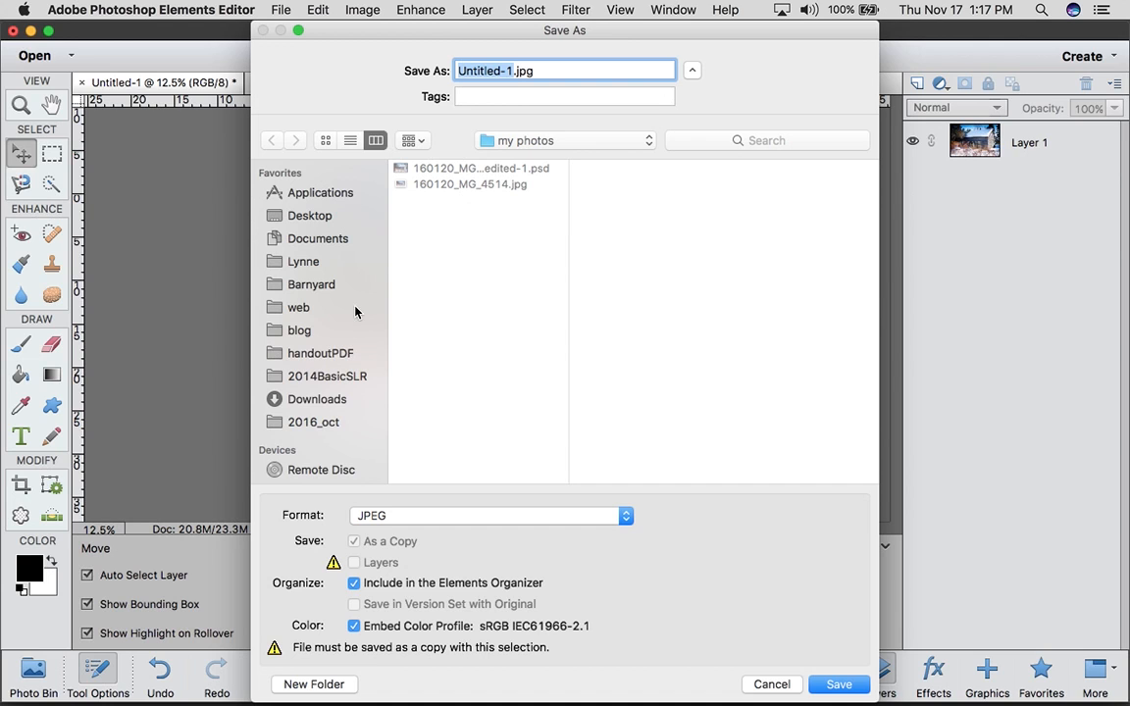
Set the save location to the photobook folder inside the movie folder on the Desktop
click(304, 217)
scroll(429, 378, down, 5)
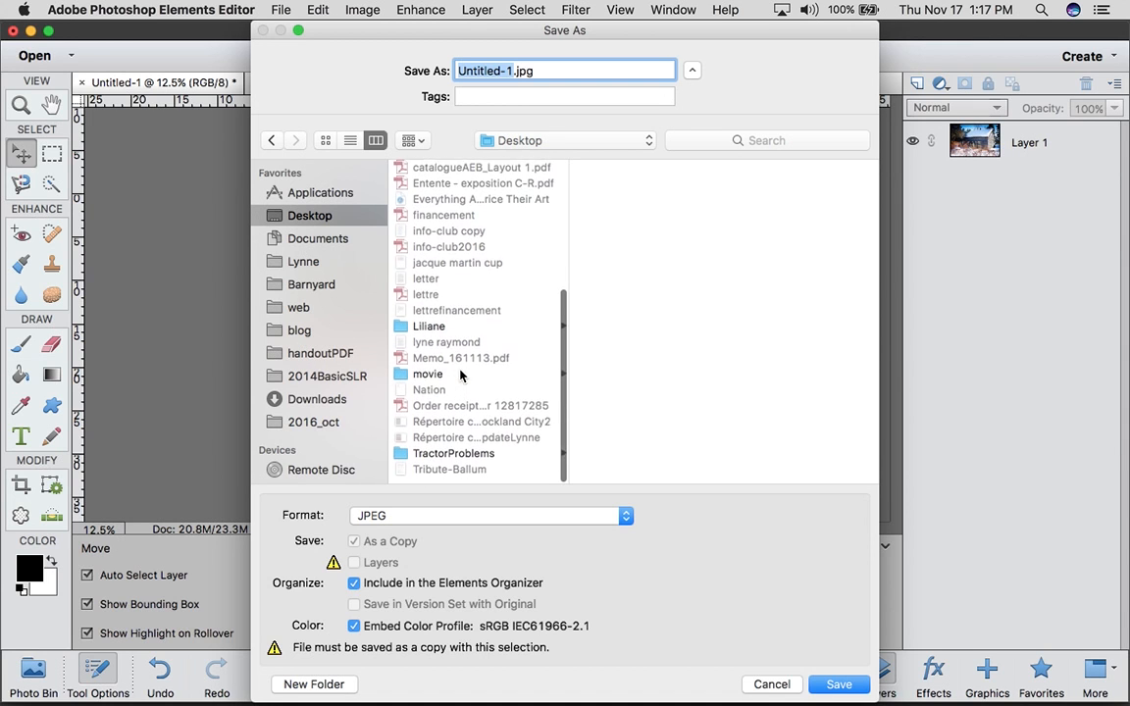
click(427, 382)
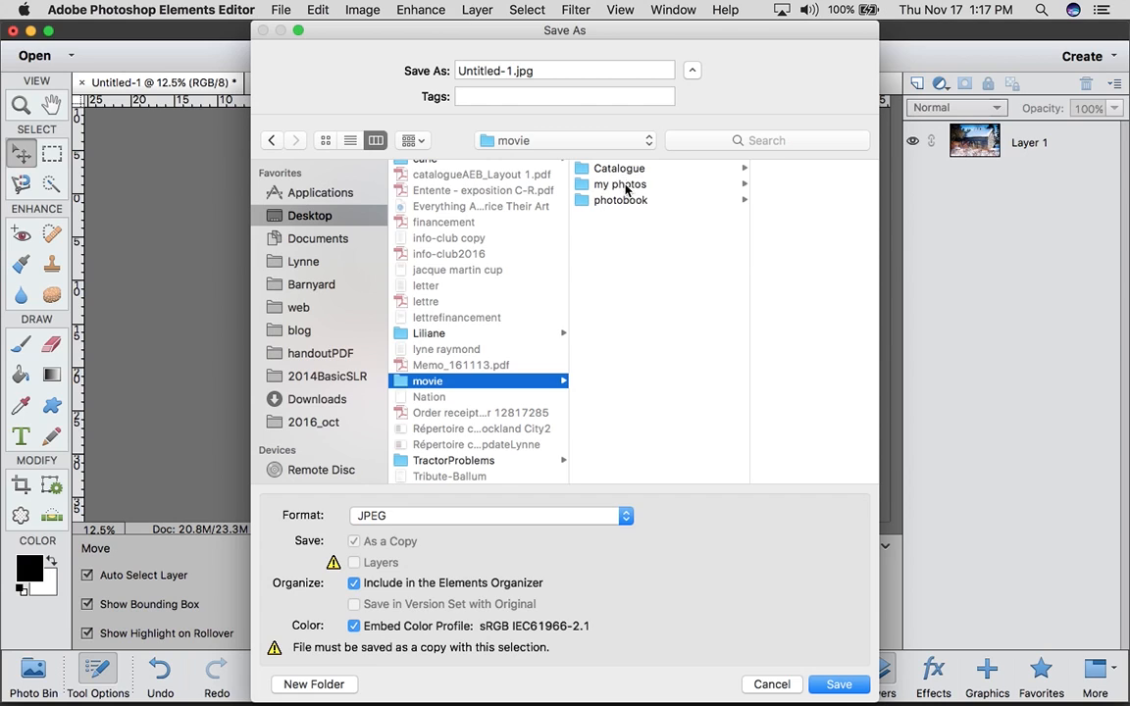
click(606, 184)
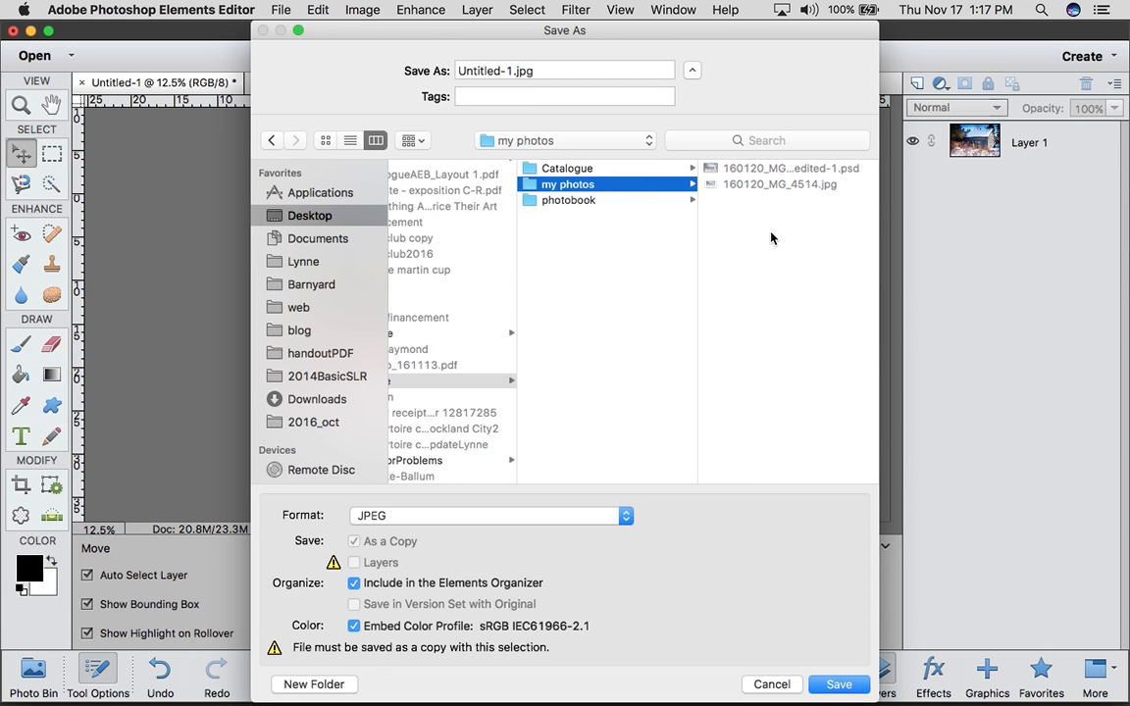
click(569, 200)
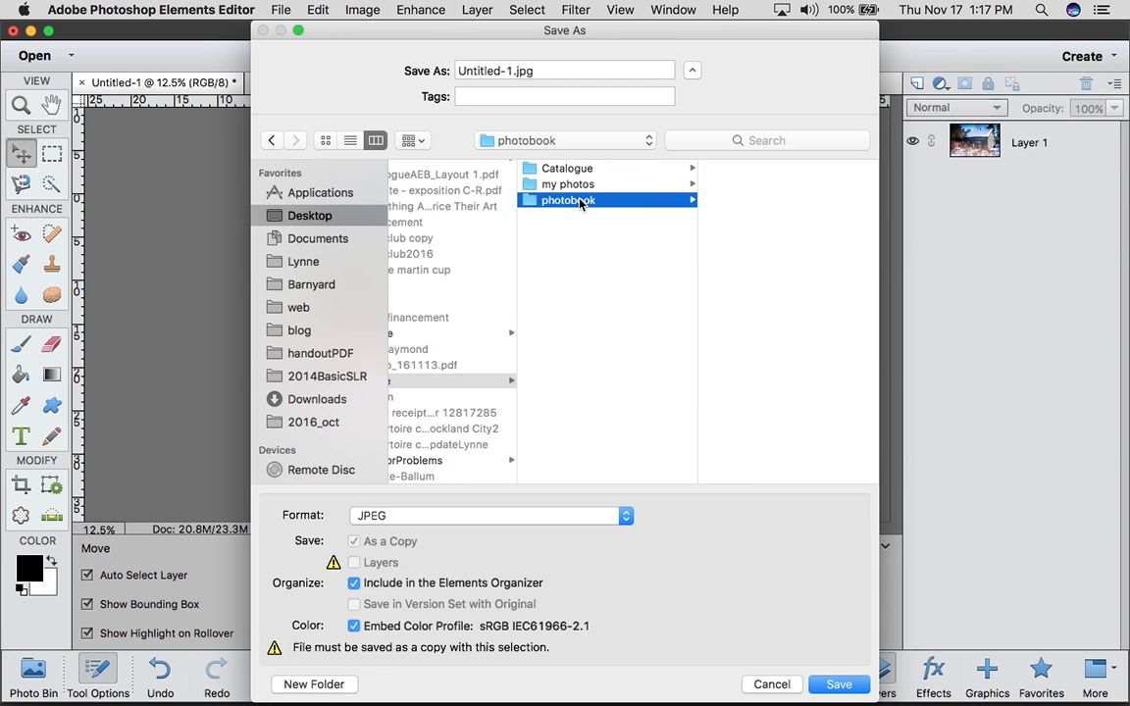
Reuse the file name 160120_MG_4514.jpg from the my photos folder, and set the save location back to the photobook folder
click(511, 71)
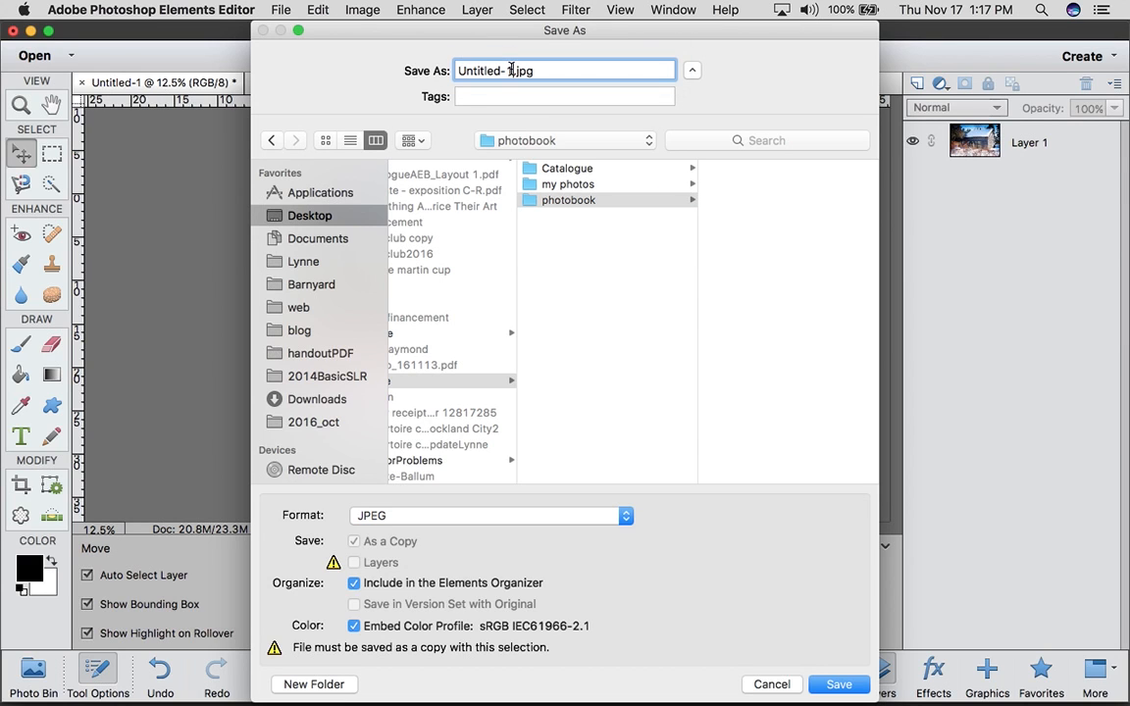
click(605, 184)
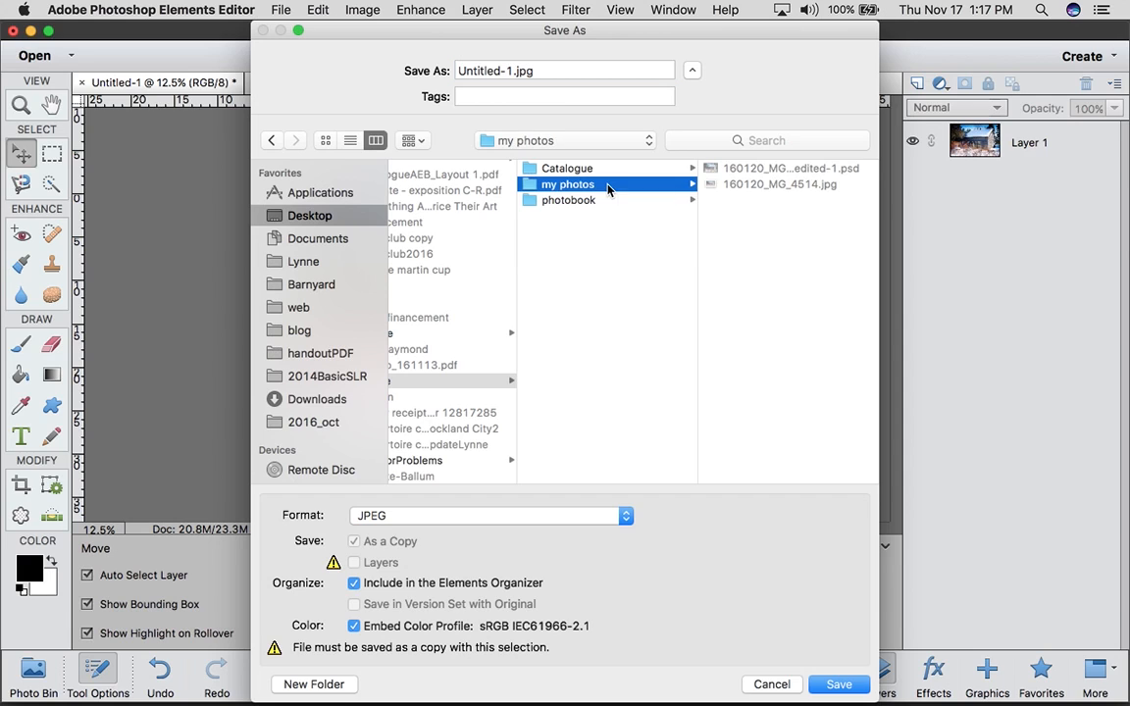
click(768, 184)
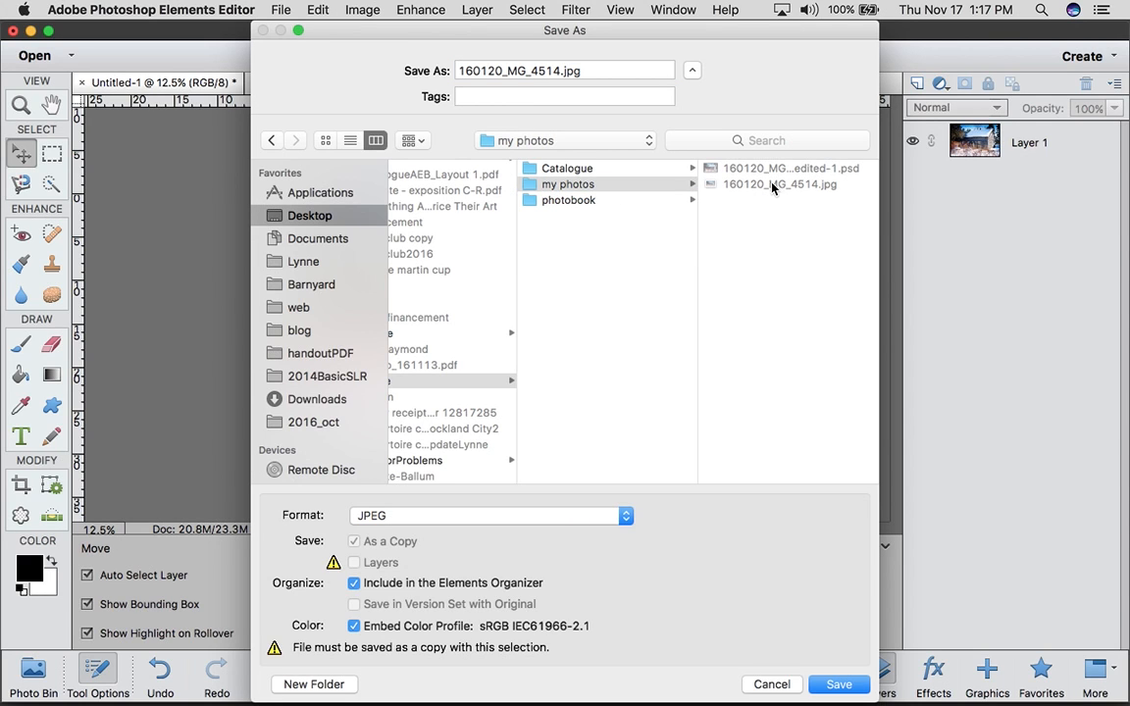
click(594, 201)
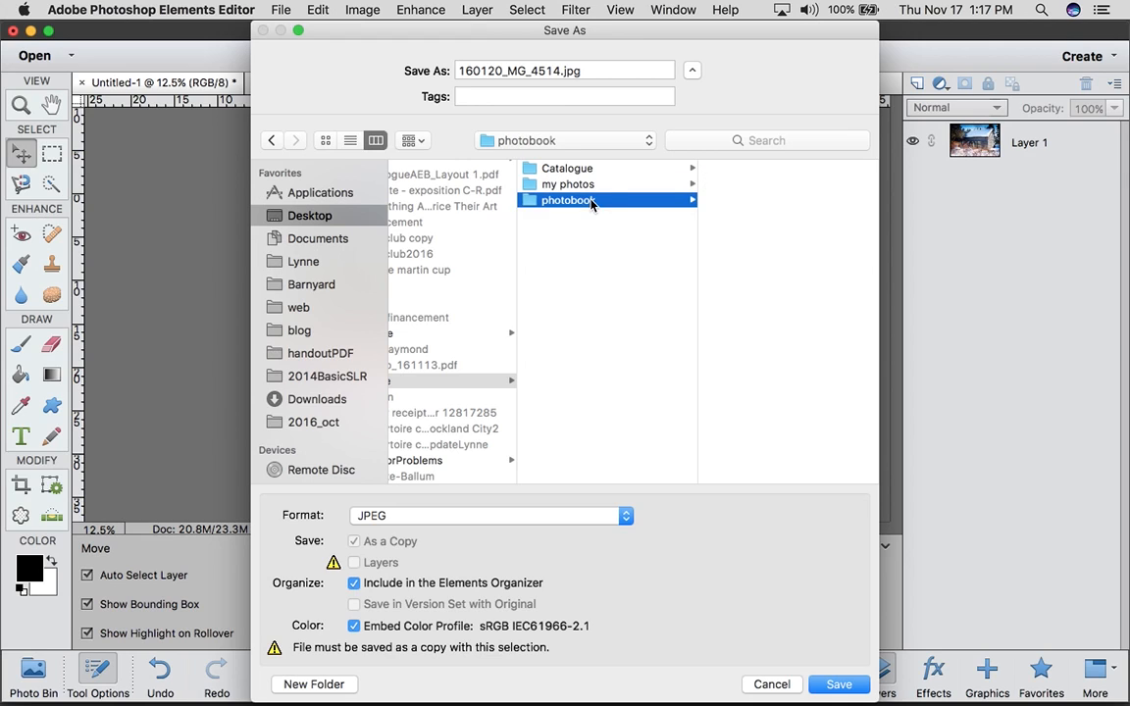
Name the copy 160120_MG_4514_16x14.jpg and save it with Maximum JPEG quality 12 and the Baseline ("Standard") format option
click(559, 70)
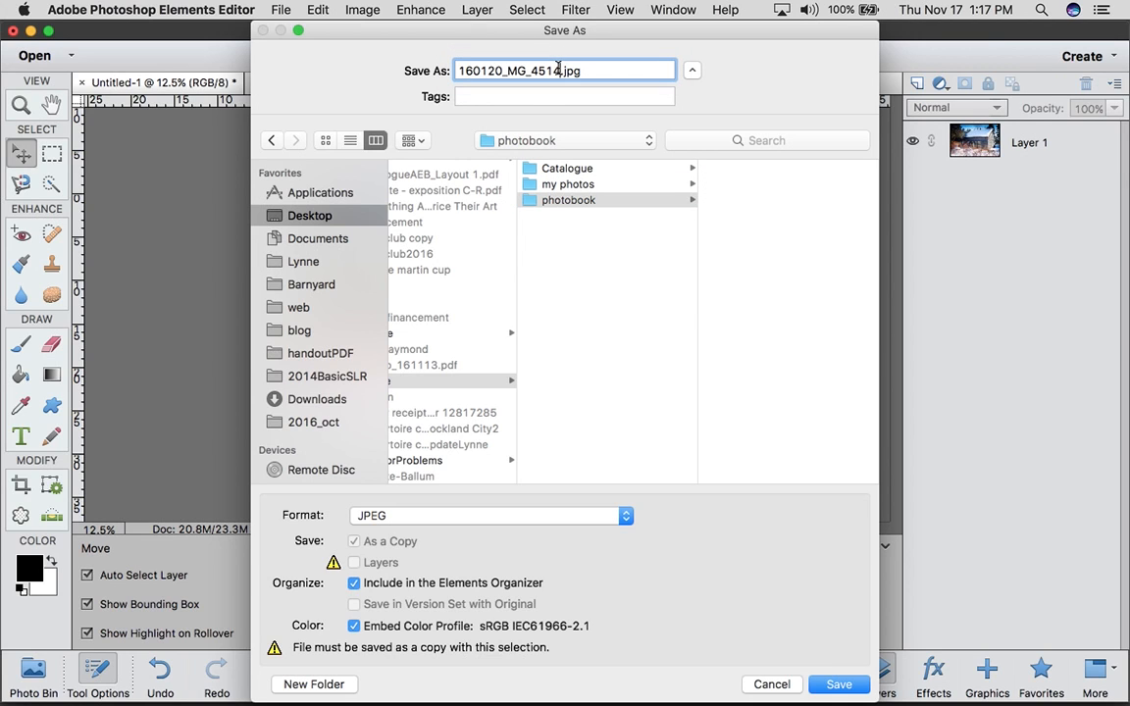
text(_)
text(photob)
key(BackSpace)
key(BackSpace)
key(BackSpace)
key(BackSpace)
key(BackSpace)
key(BackSpace)
text(16x14)
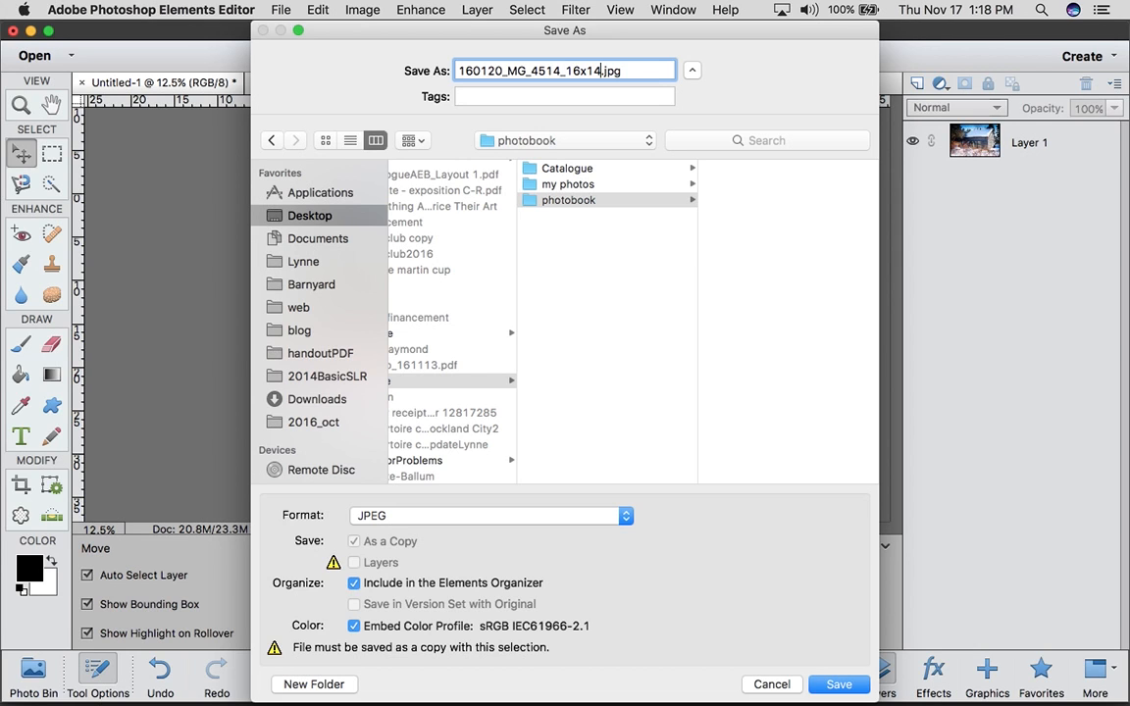
key(Return)
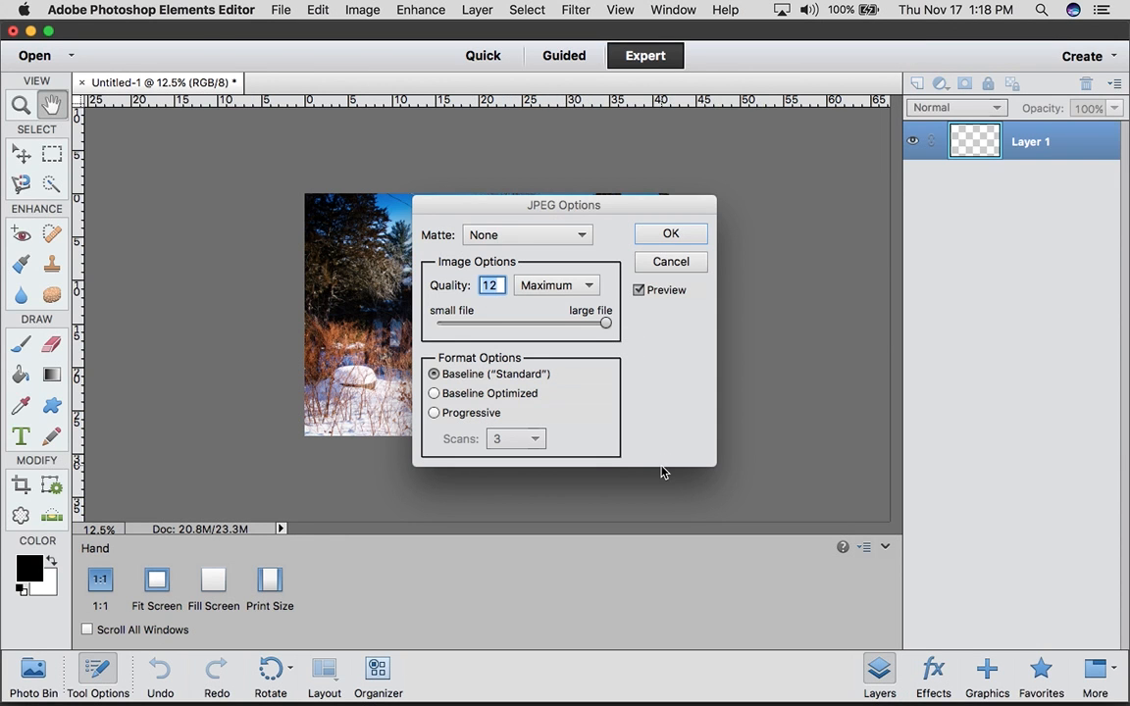
click(670, 236)
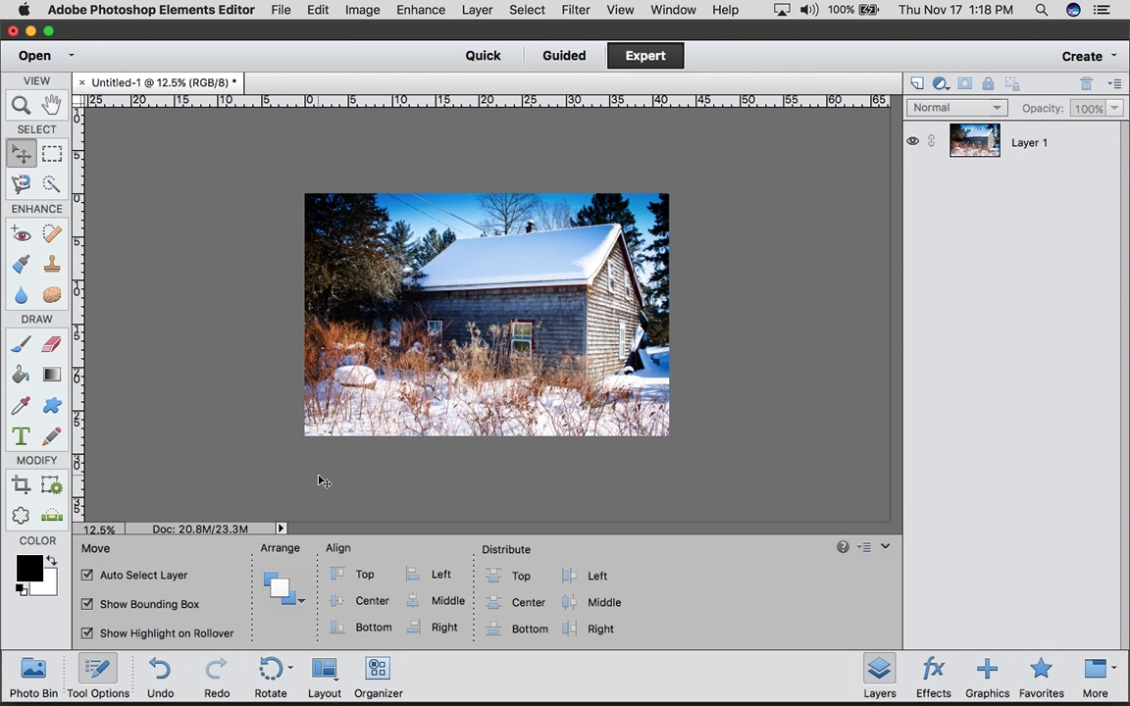
Examine the General preferences of the editor, and close them without changing anything
click(277, 12)
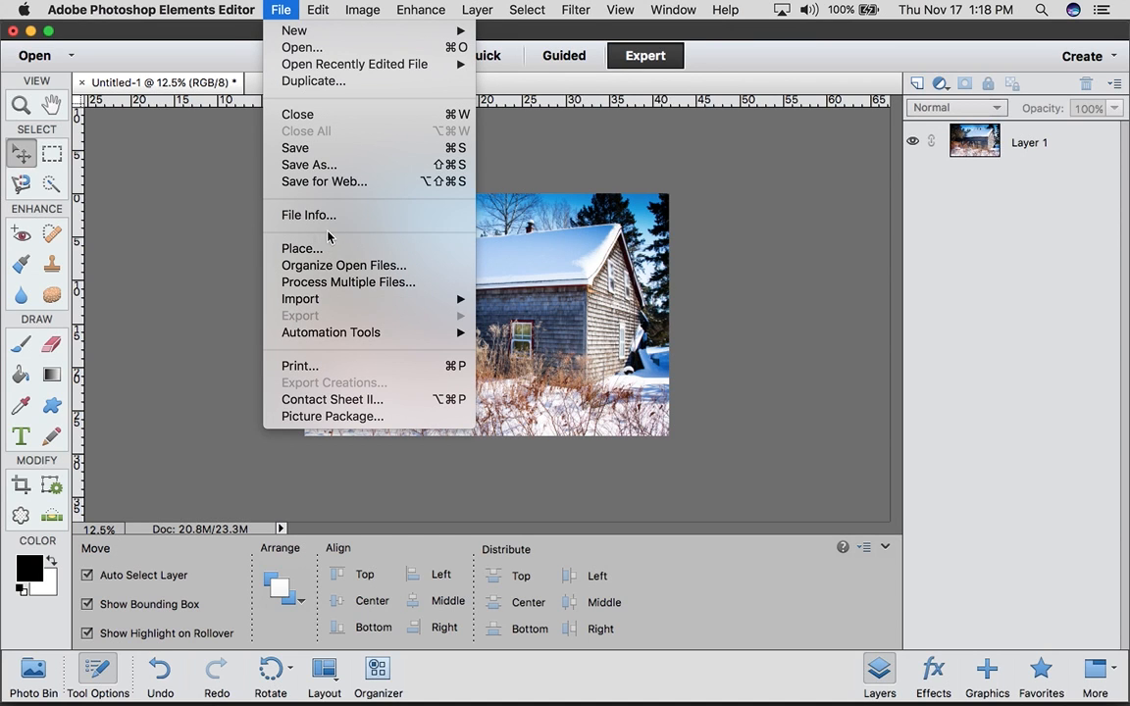
click(237, 276)
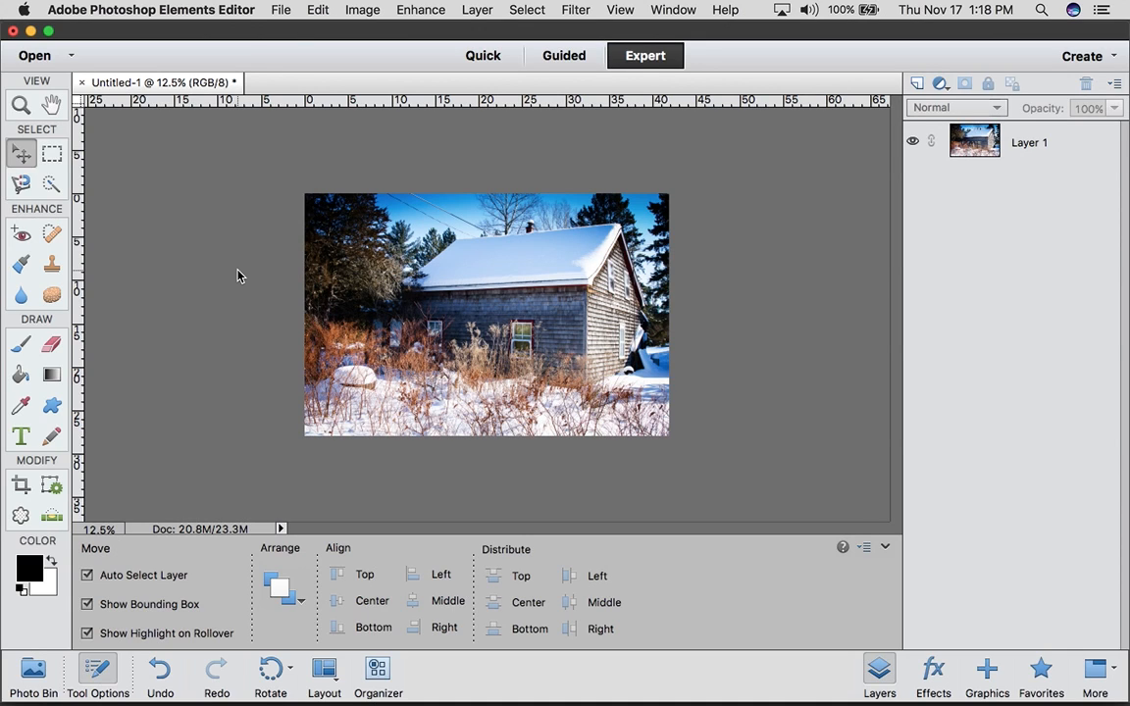
click(223, 11)
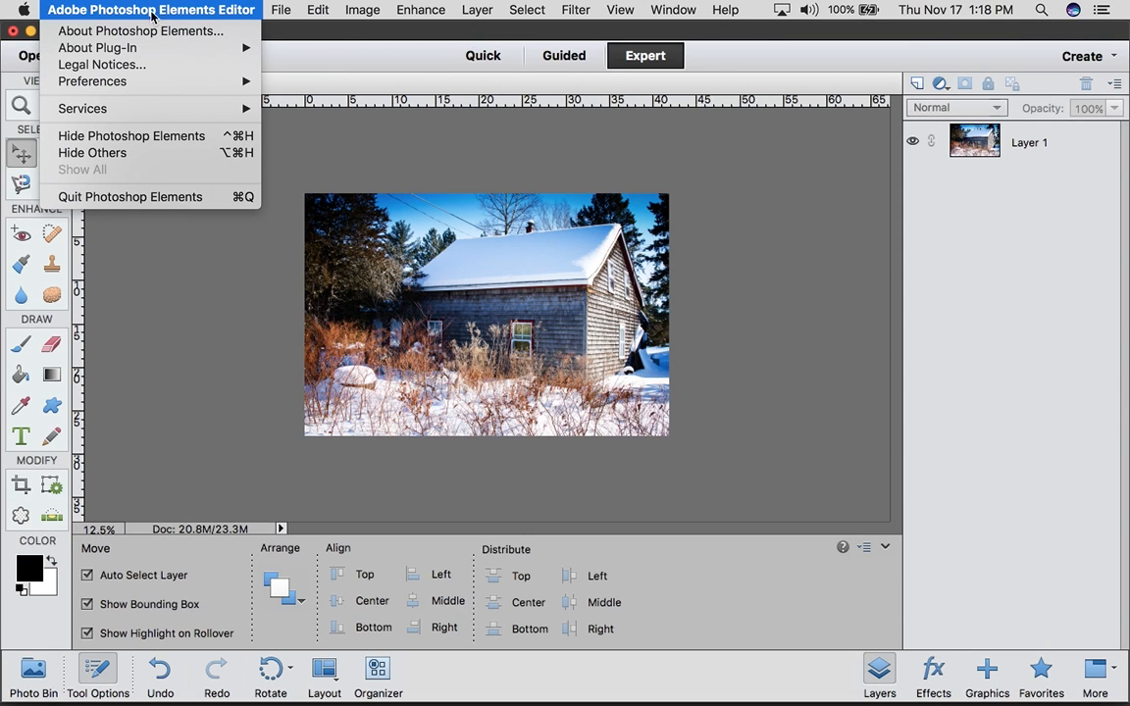
mouse_move(136, 84)
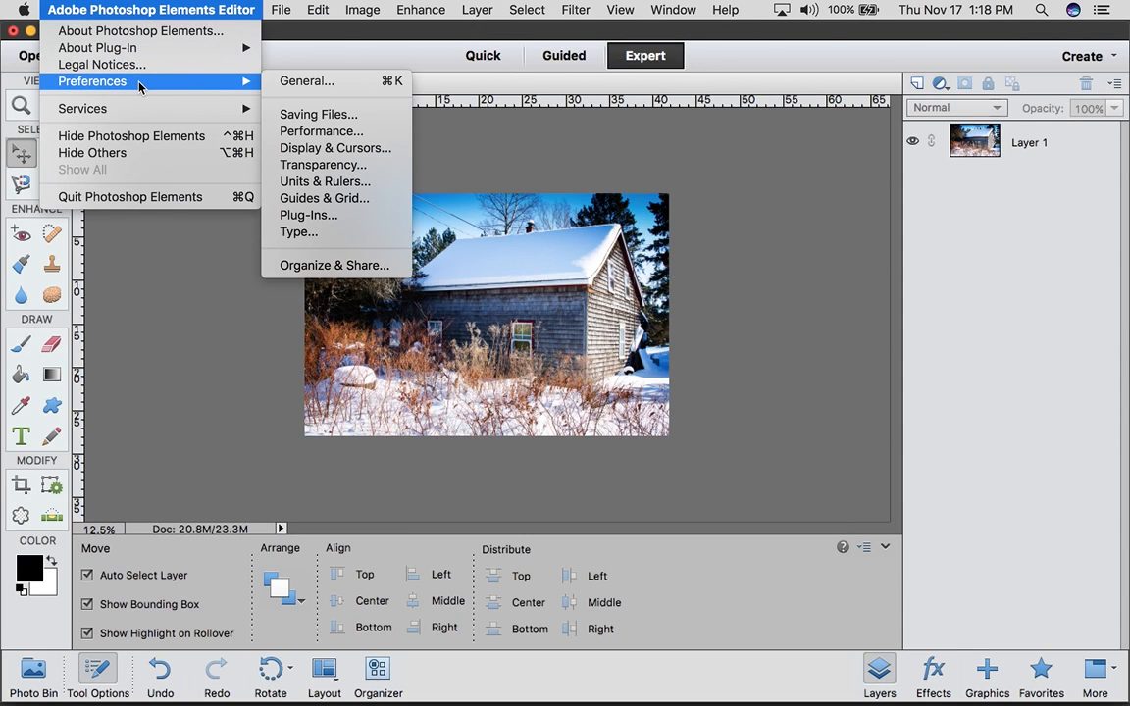
click(306, 82)
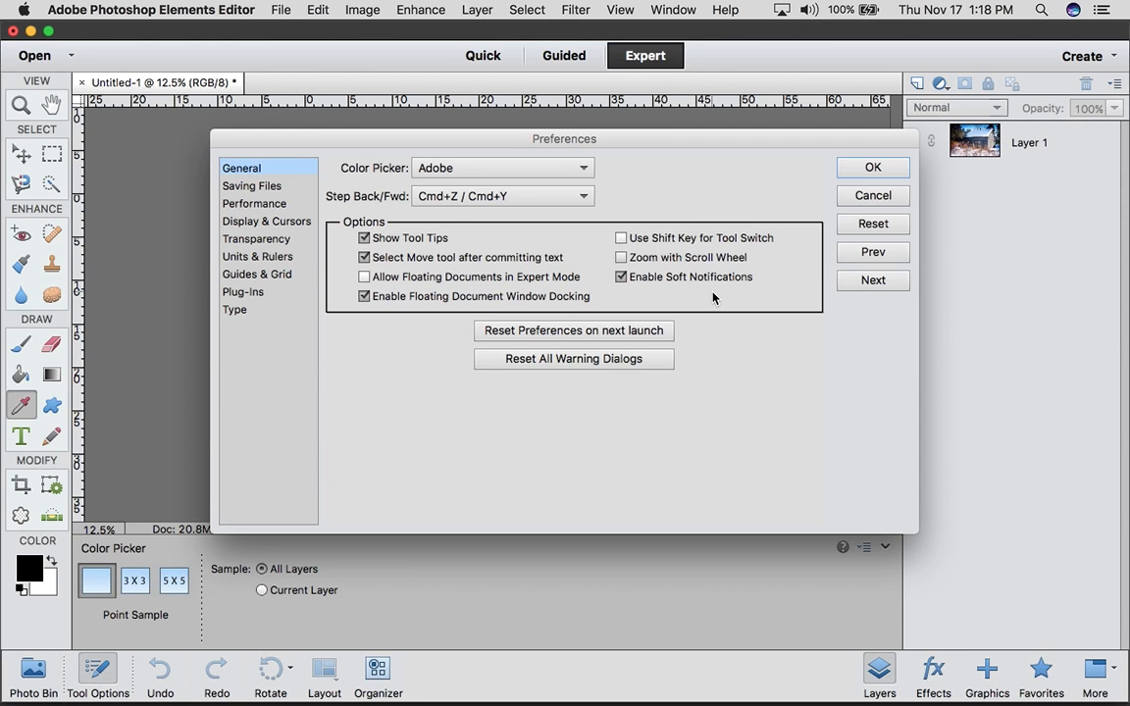
click(872, 195)
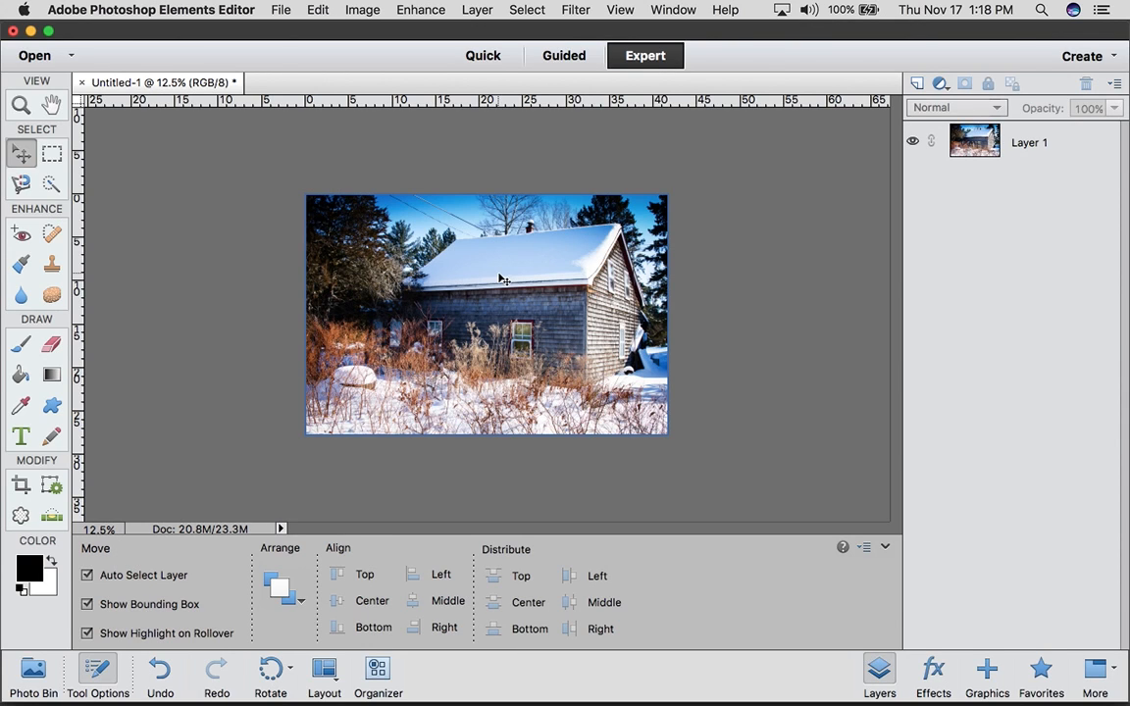
click(432, 284)
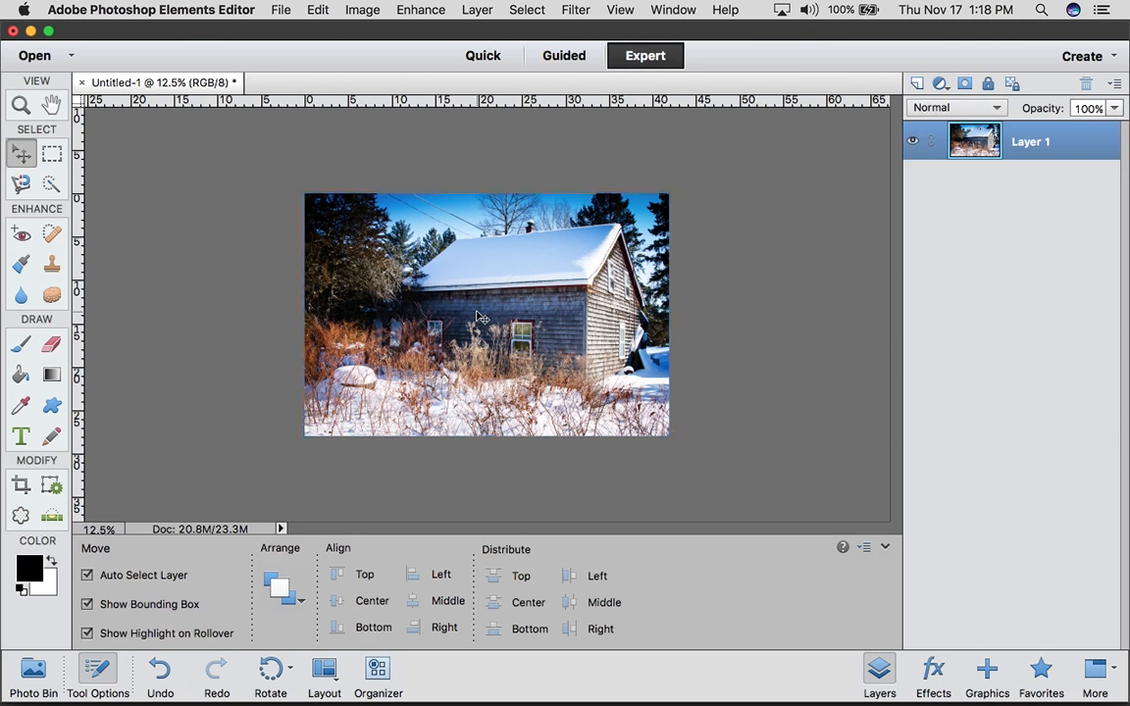
click(315, 10)
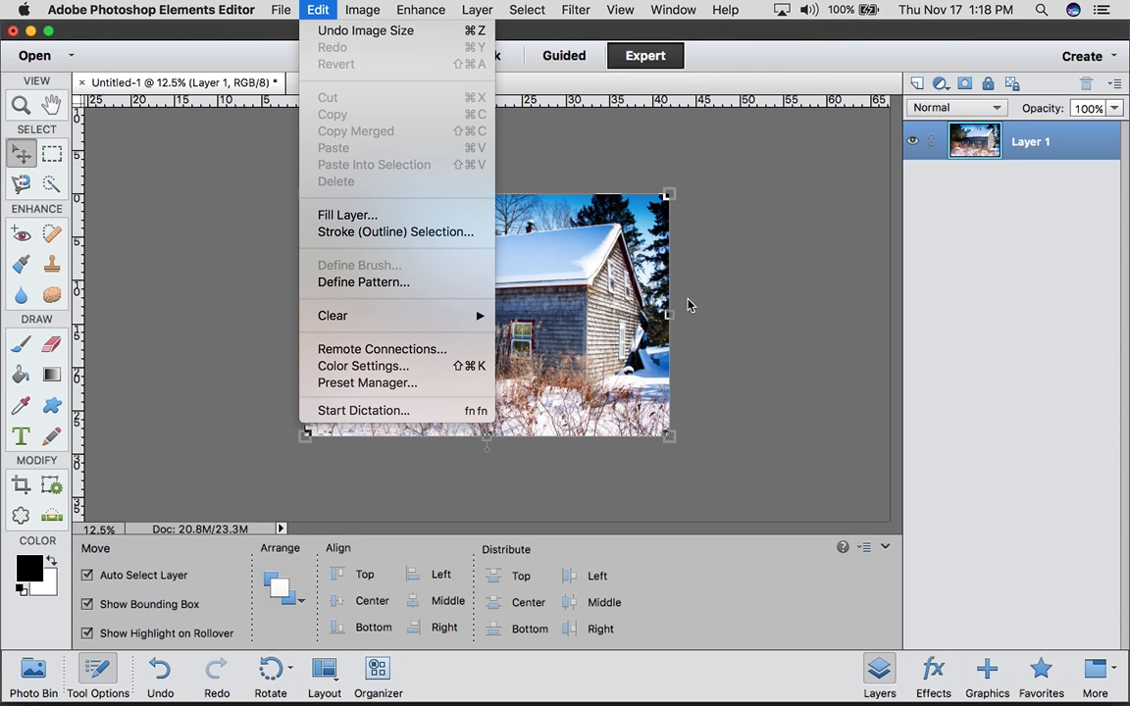
click(961, 162)
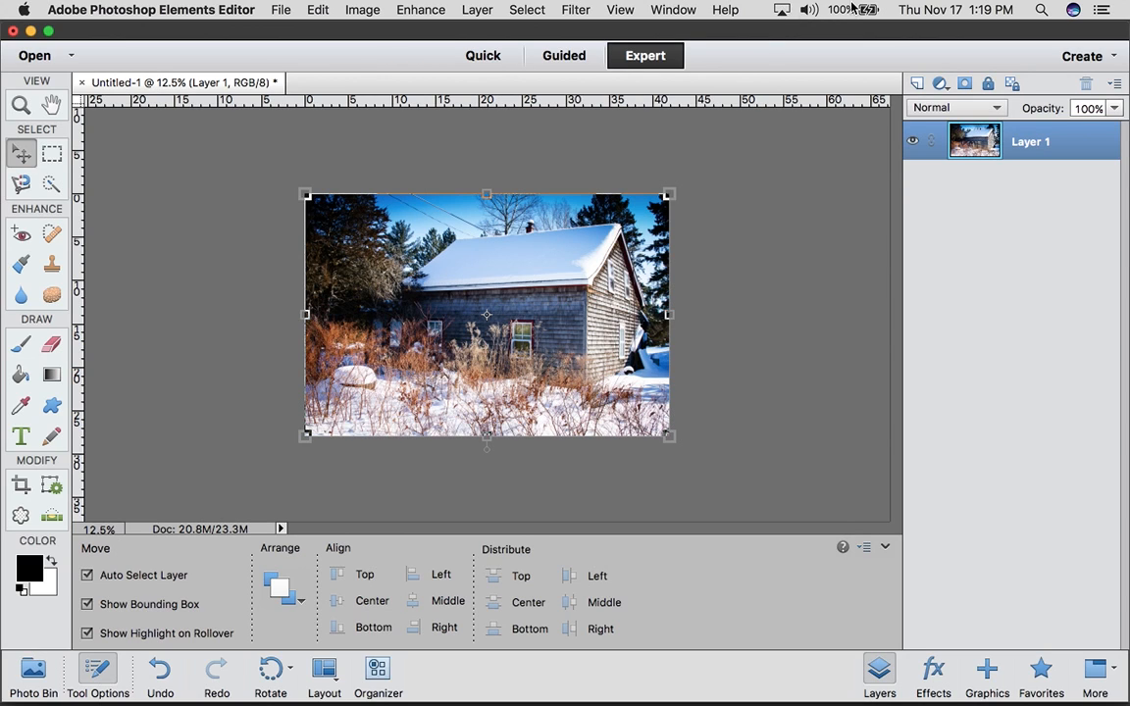
click(788, 13)
click(788, 13)
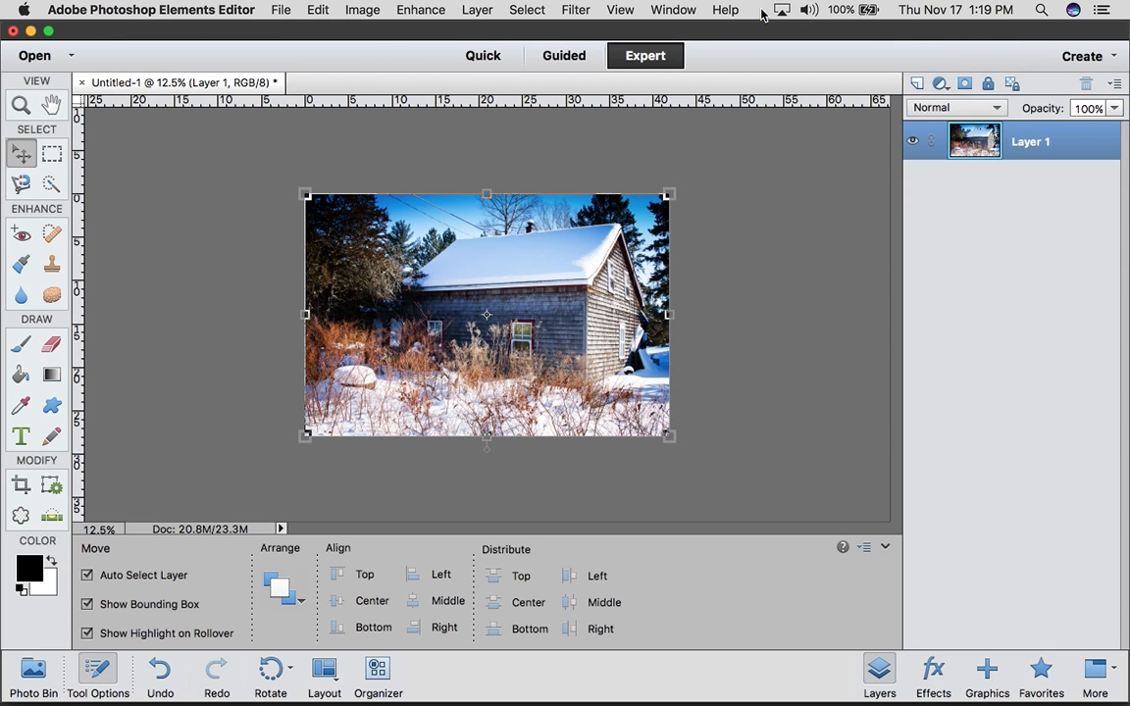